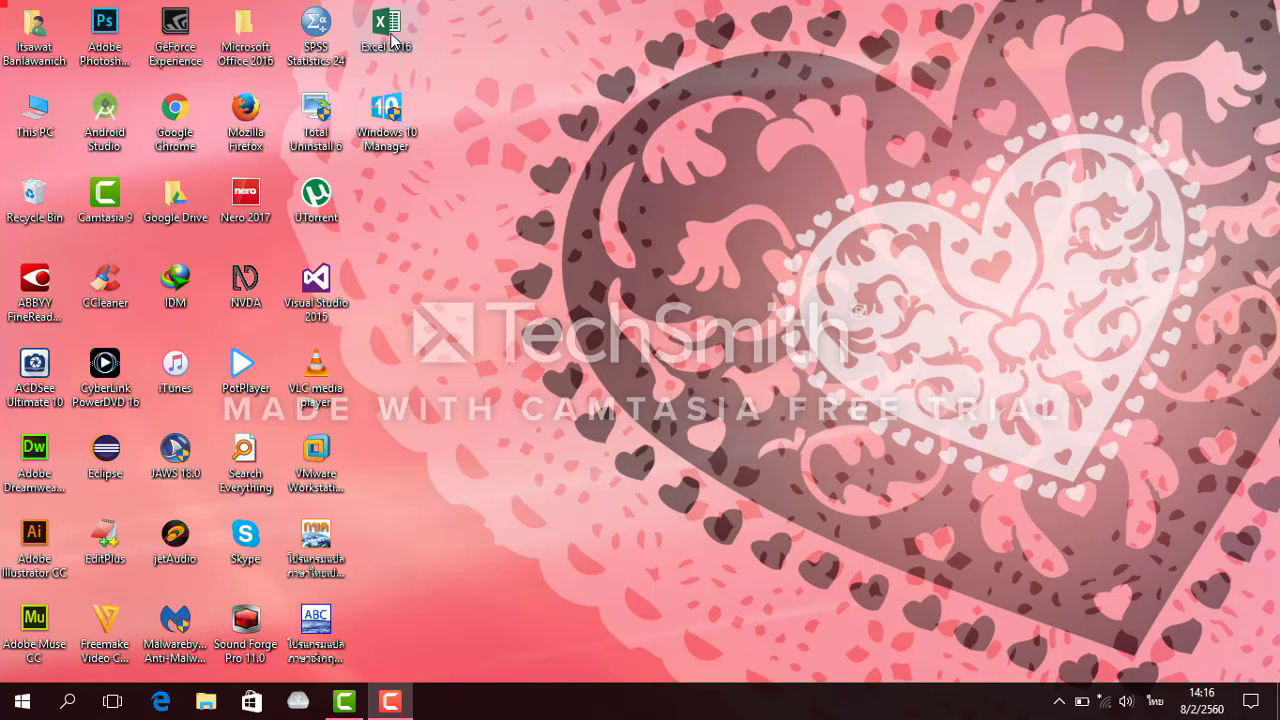
Start Excel 2016 and create a blank workbook.
click(391, 40)
double_click(391, 40)
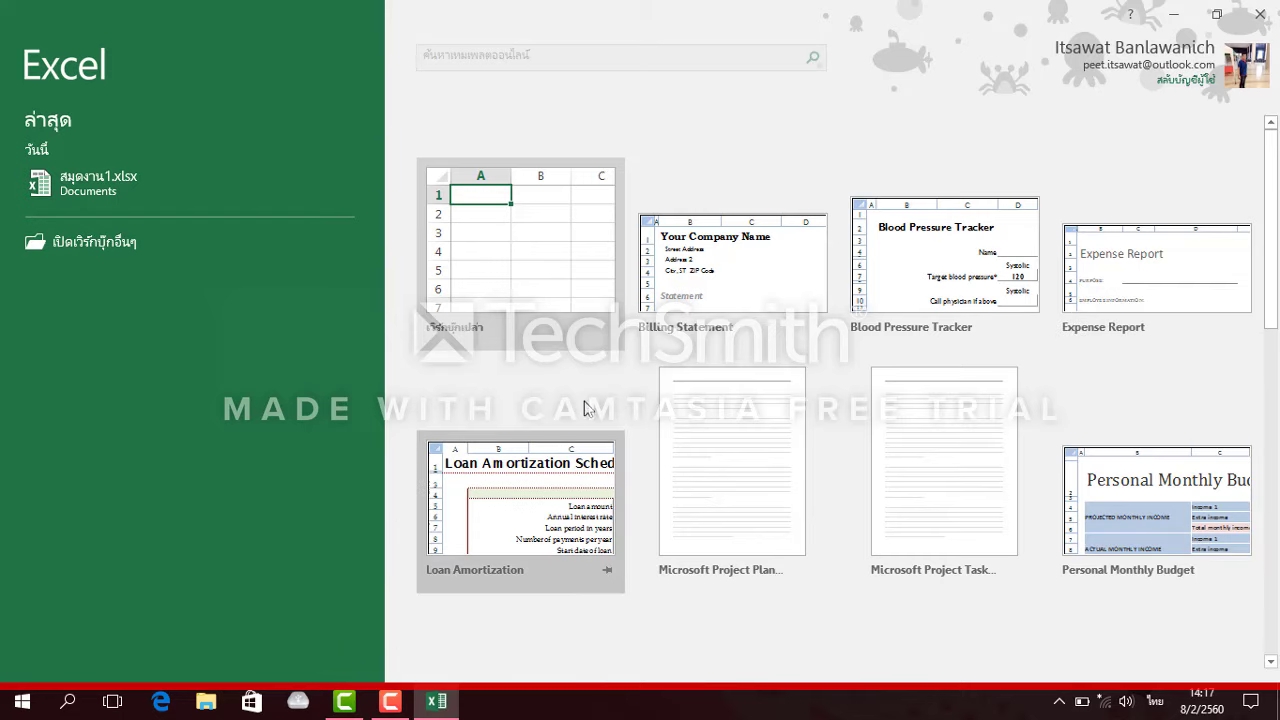
click(476, 240)
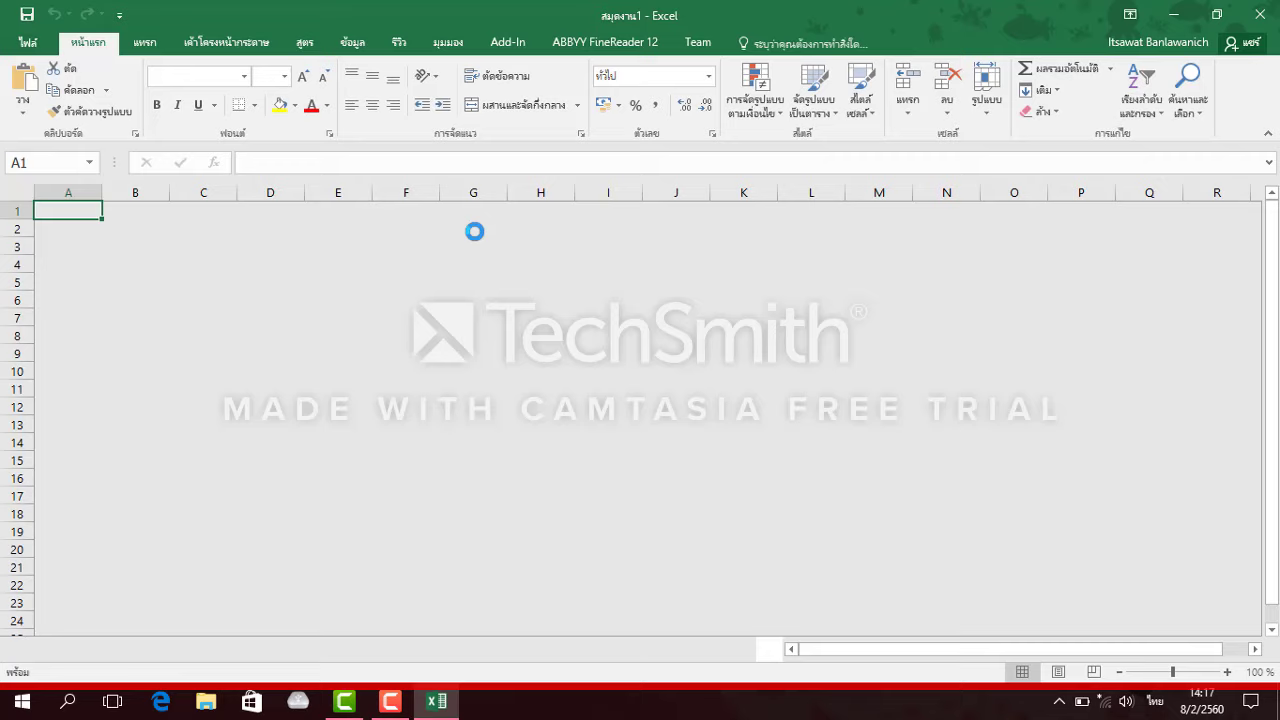
click(474, 228)
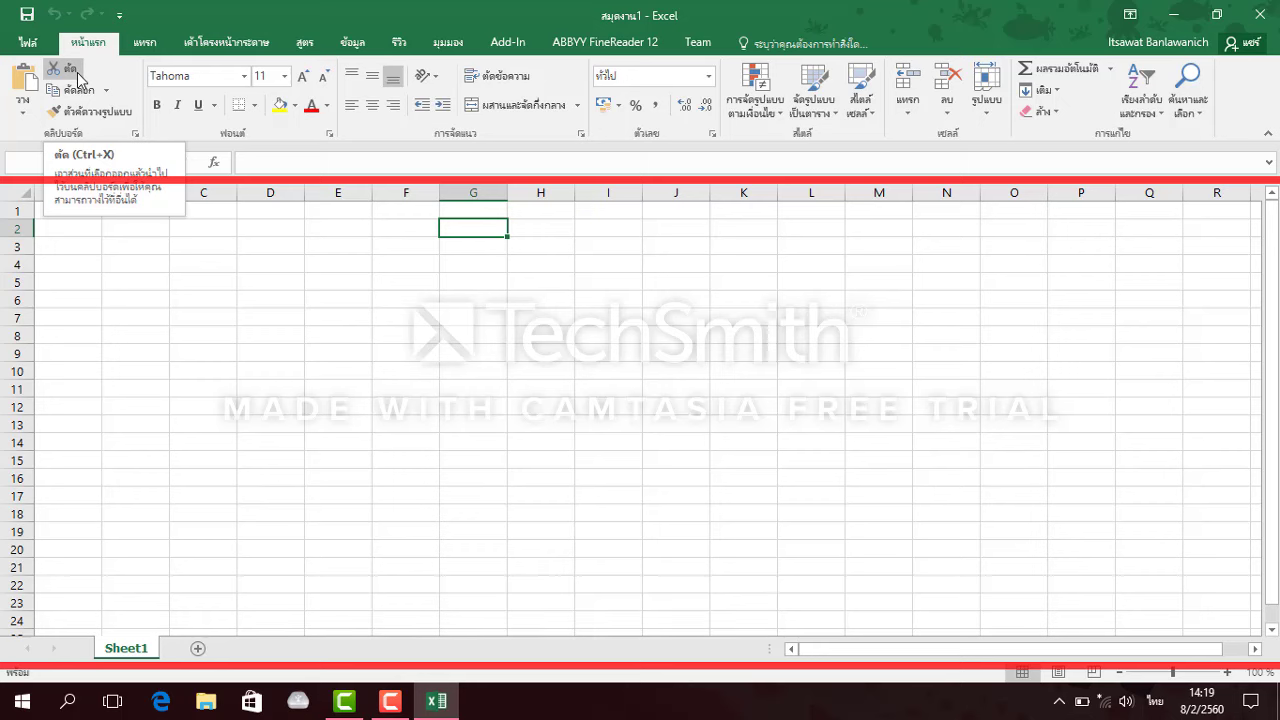
Examine the Insert, Page Layout, Formulas, Data, Review, View and Team commands, including the functions offered by AutoSum.
click(145, 45)
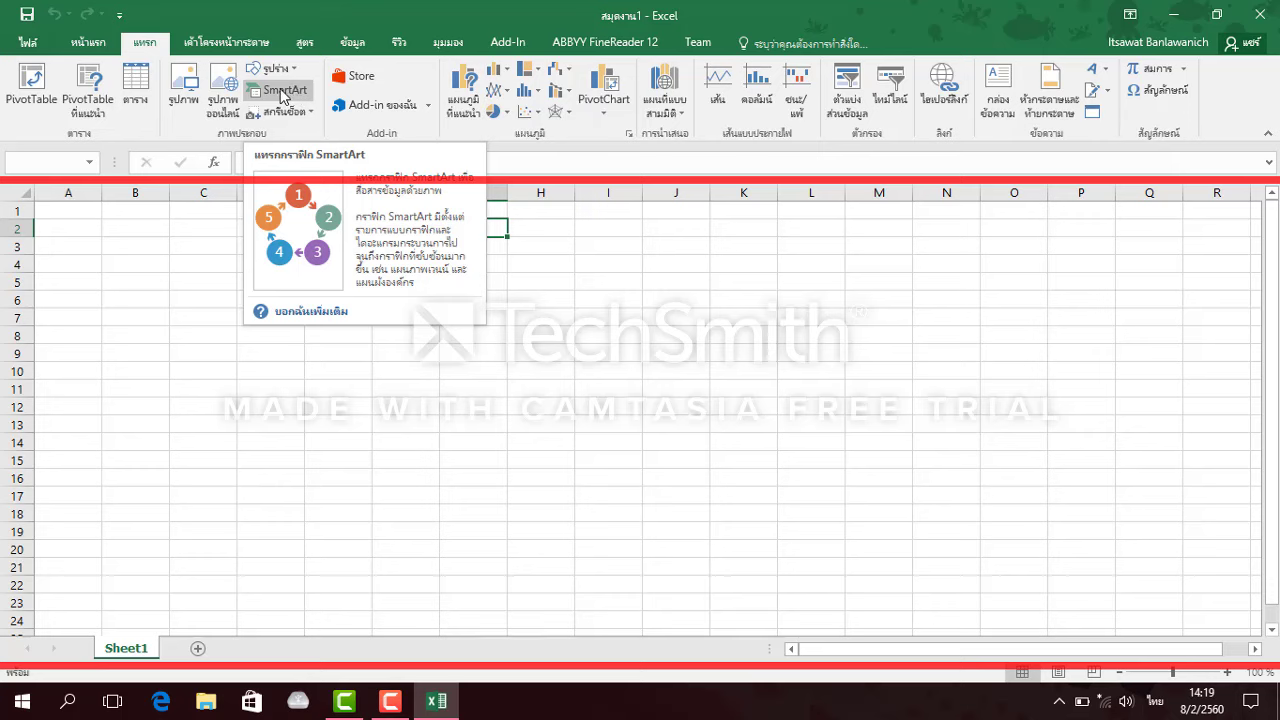
click(229, 44)
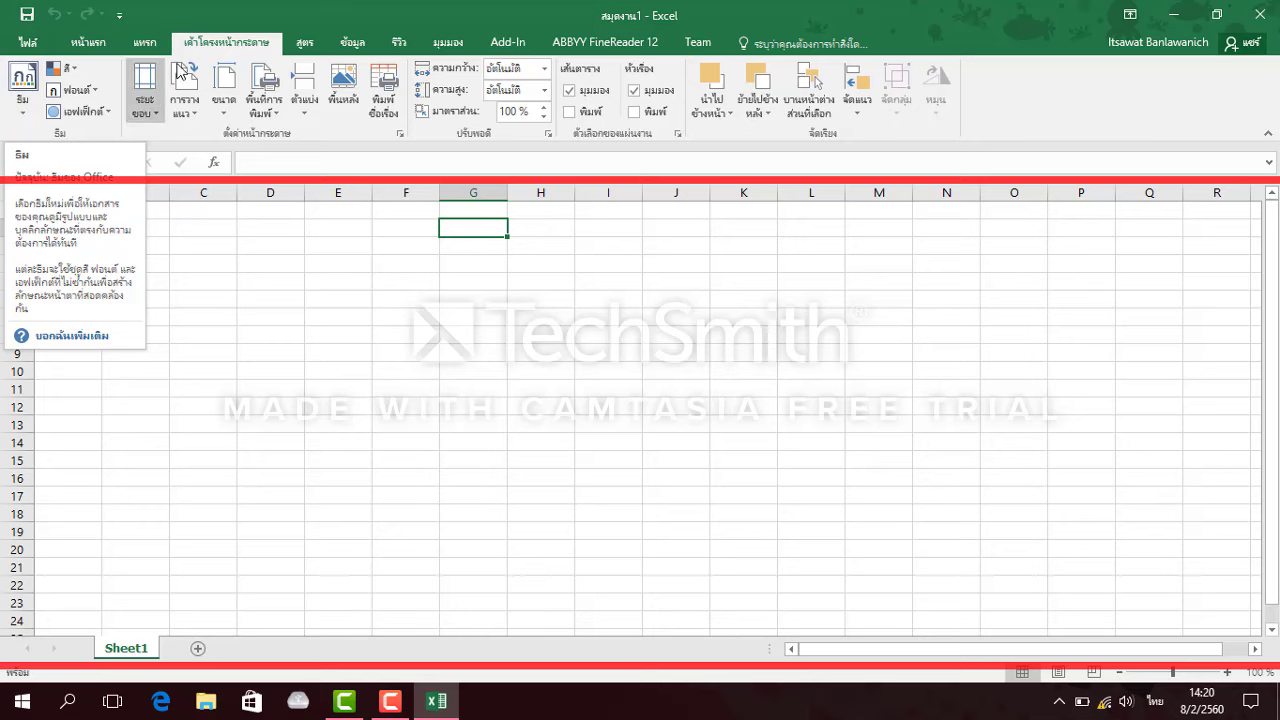
click(305, 44)
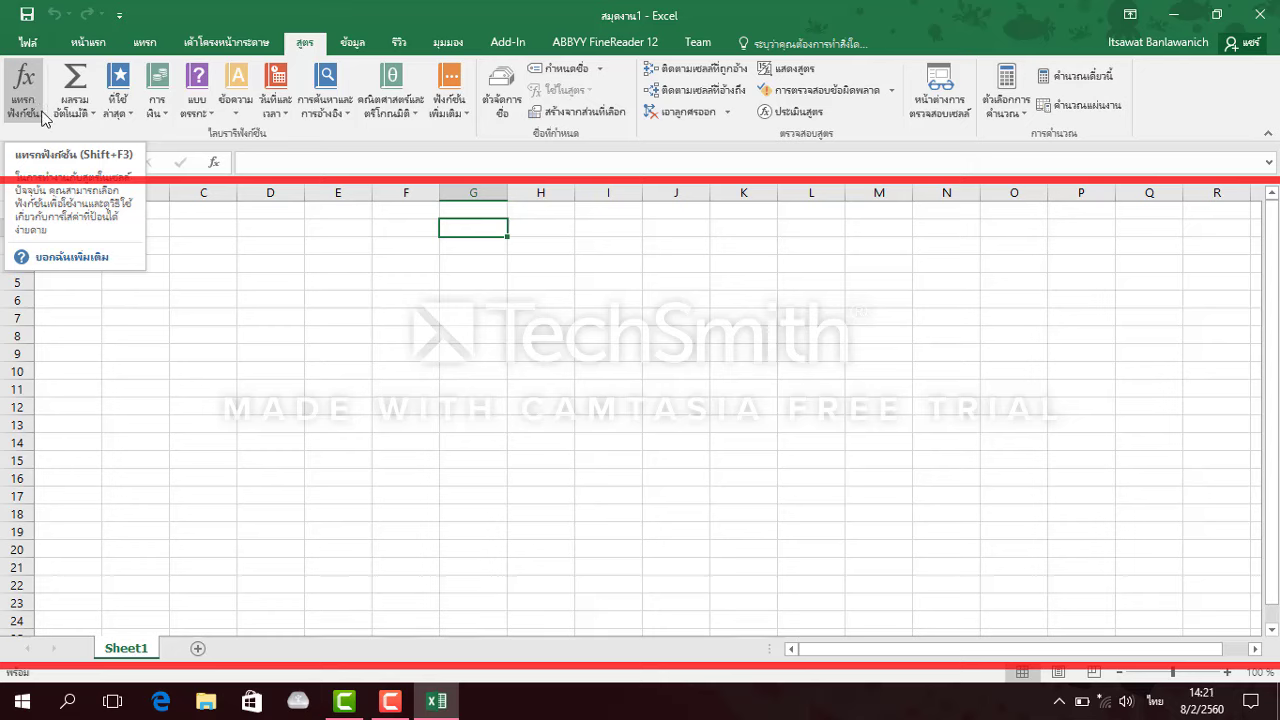
click(91, 117)
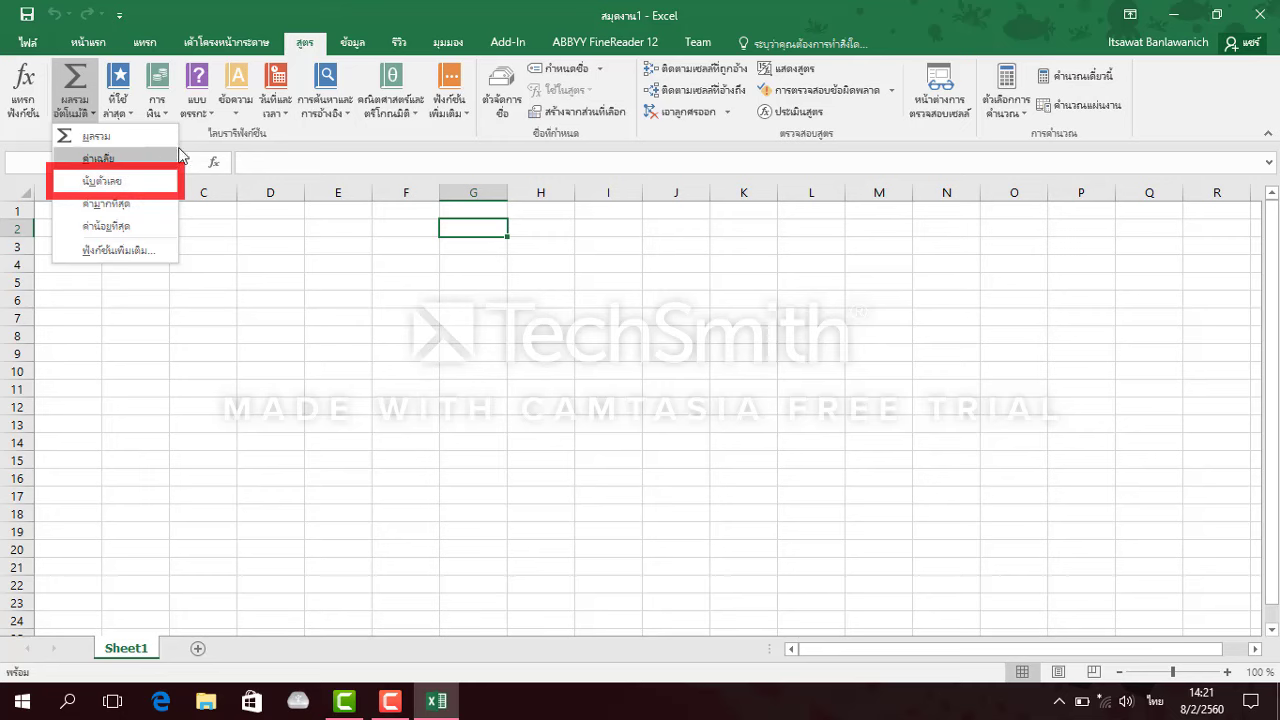
click(343, 46)
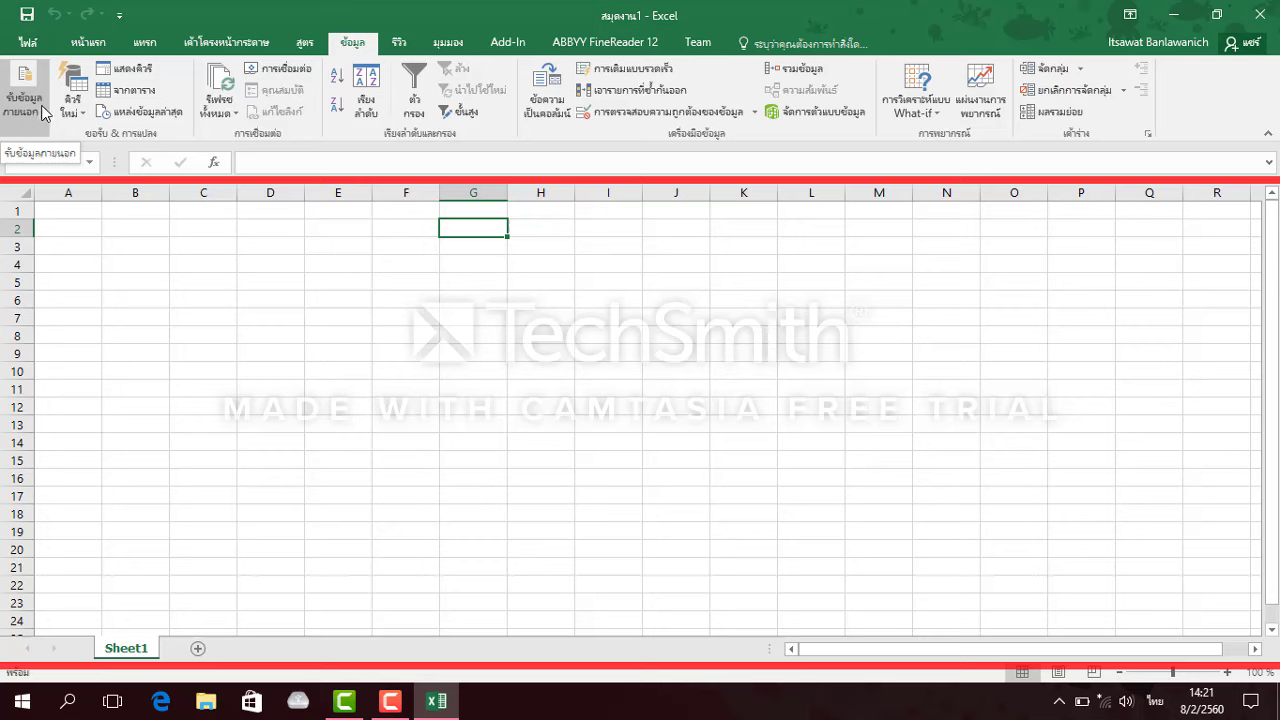
click(400, 45)
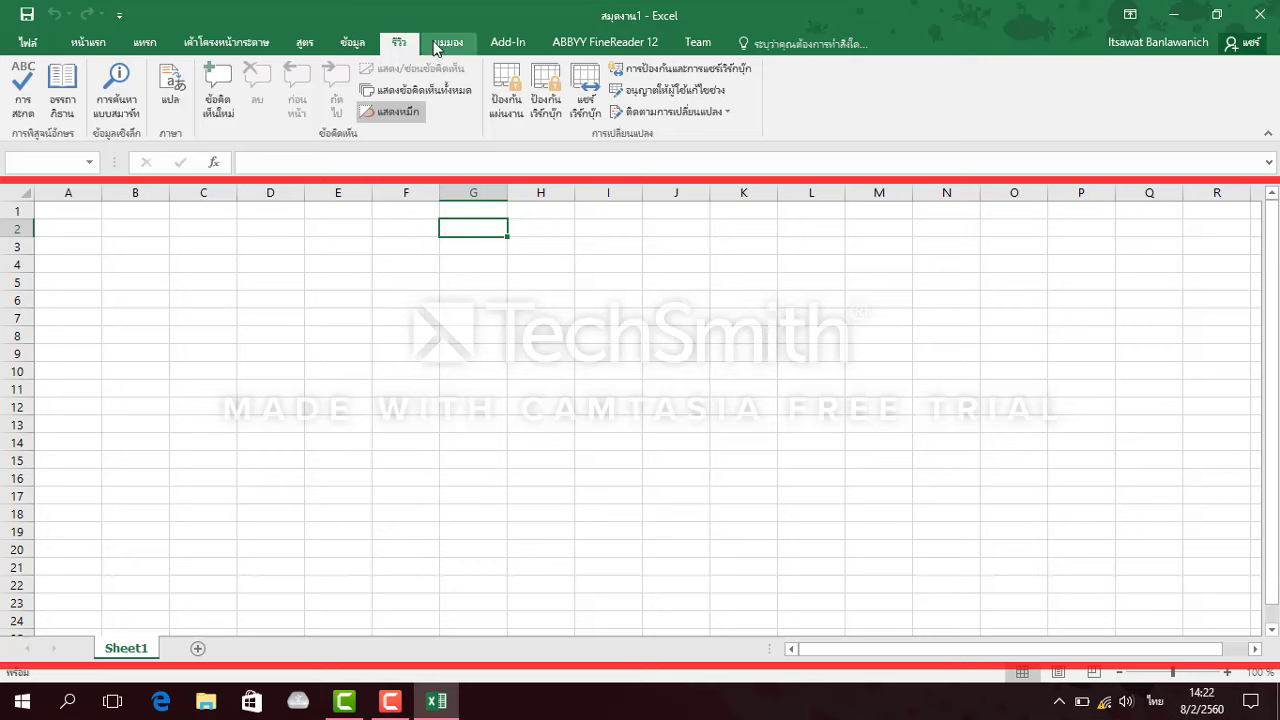
click(446, 45)
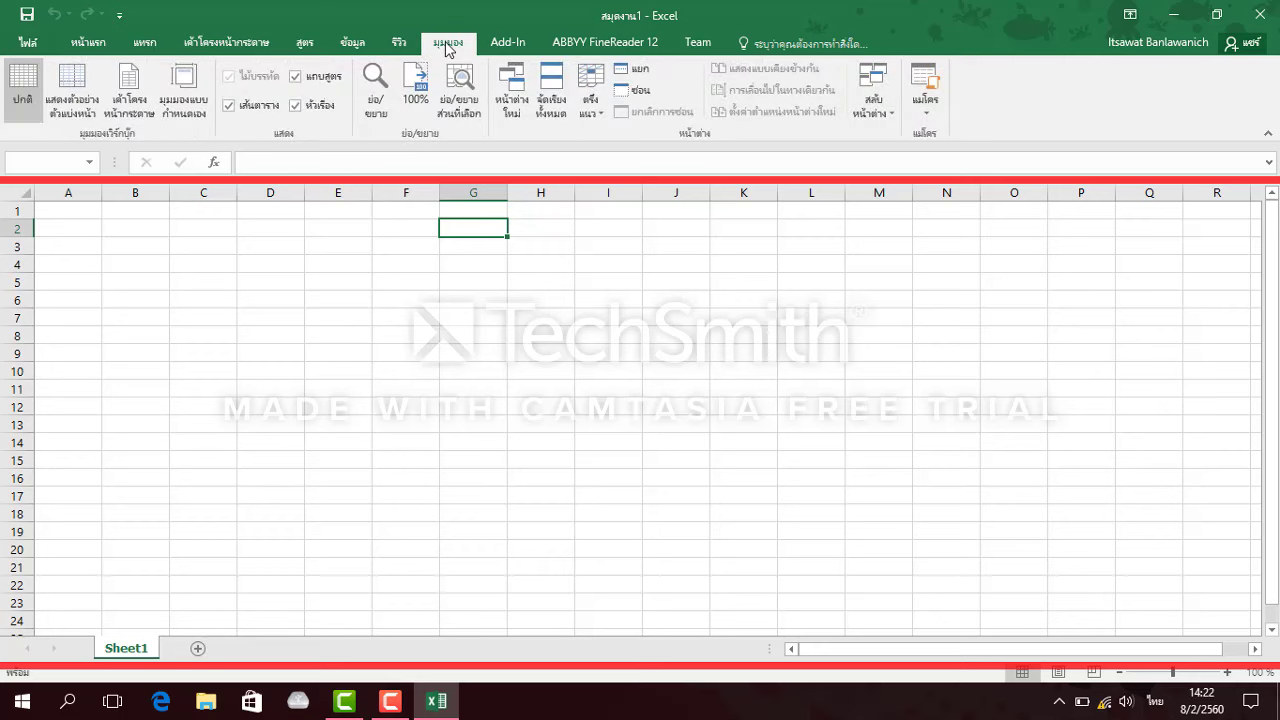
click(692, 44)
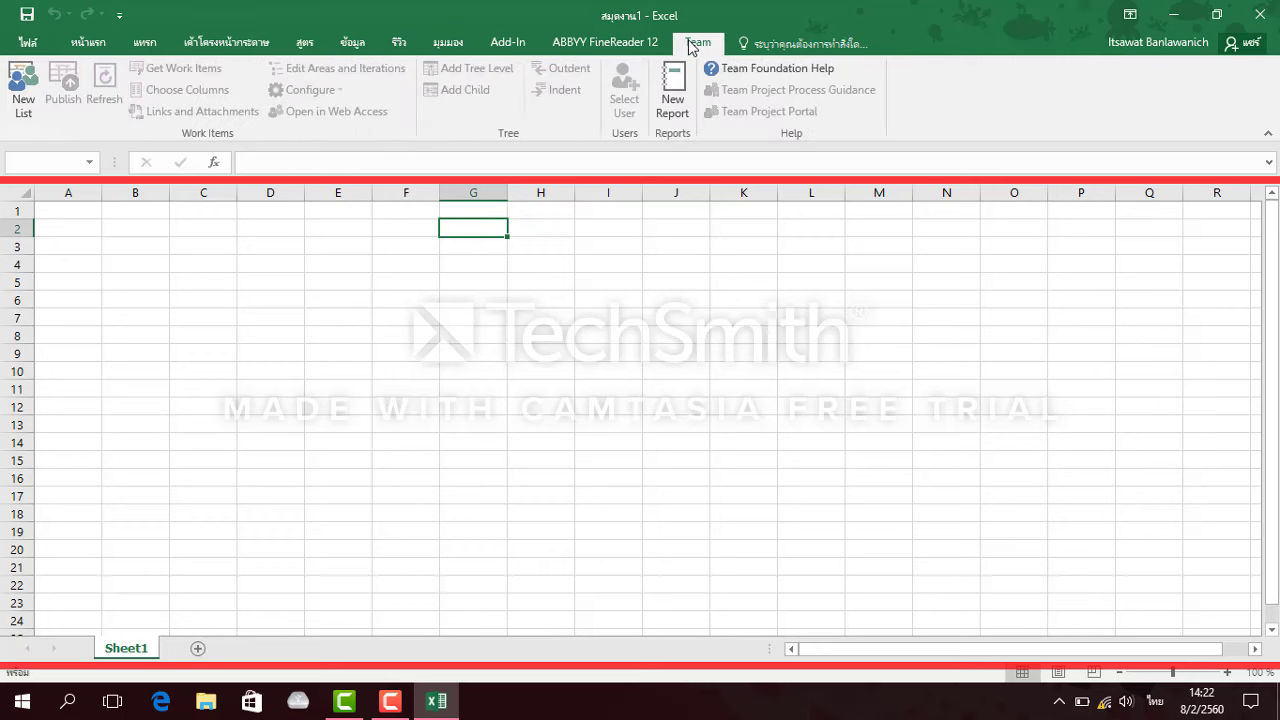
click(76, 43)
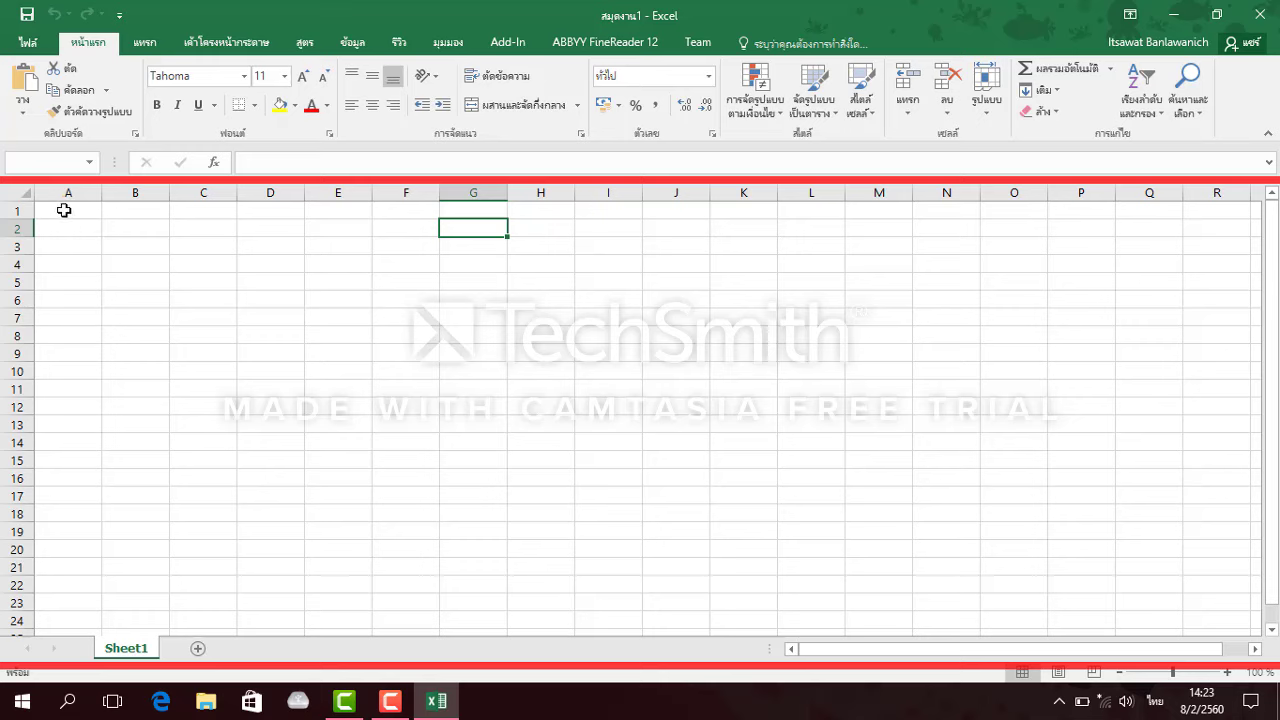
Enter 3 in cell A1 and 4 in cell B1.
click(63, 212)
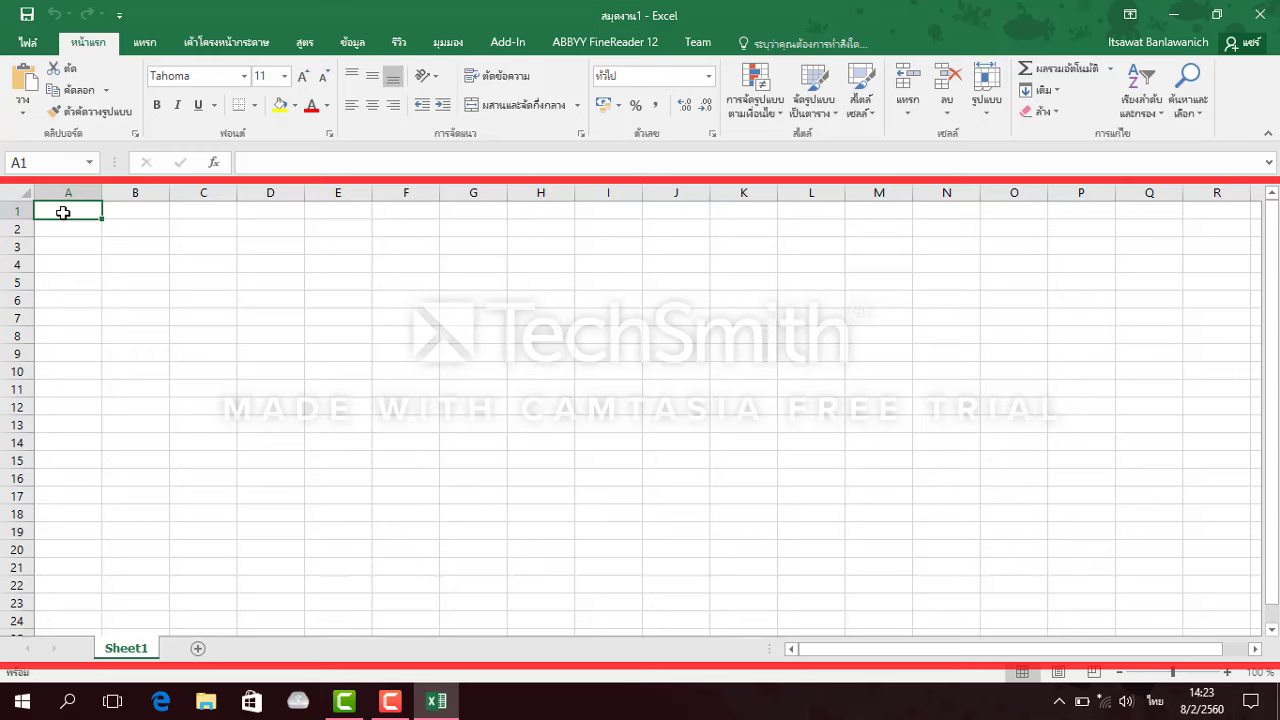
text(-)
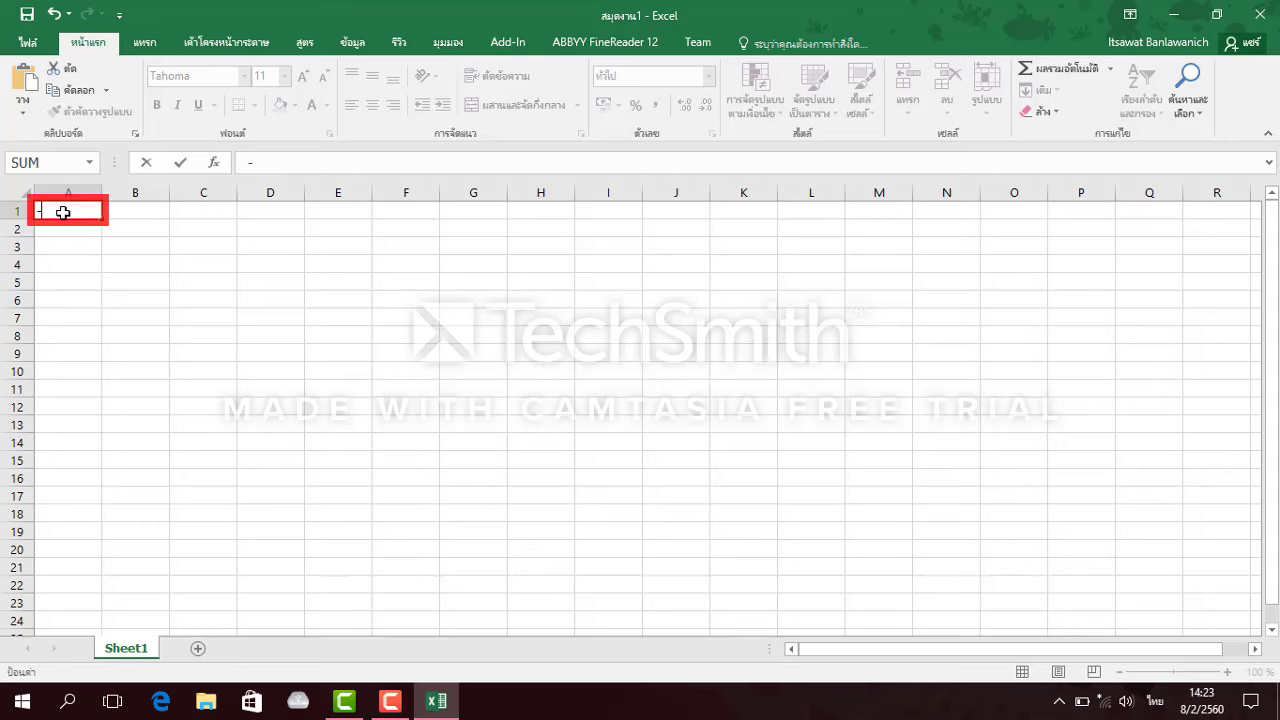
key(grave)
key(Escape)
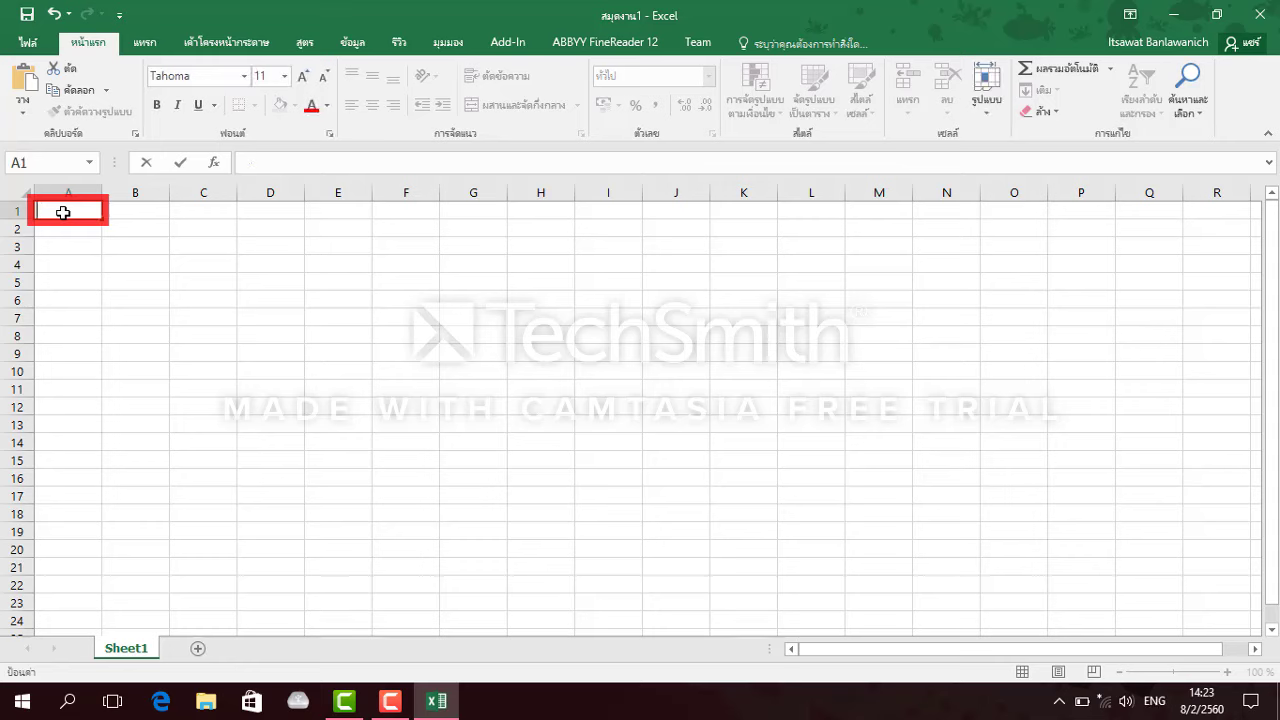
text(3)
click(126, 213)
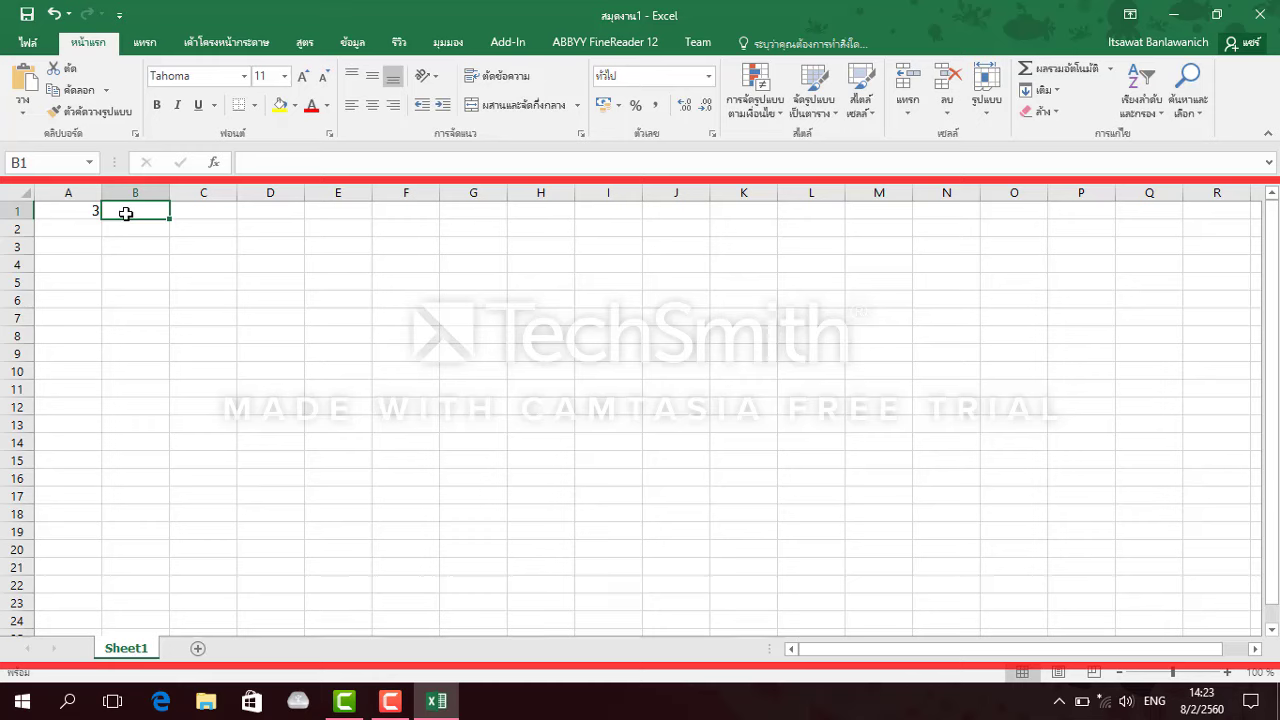
text(4)
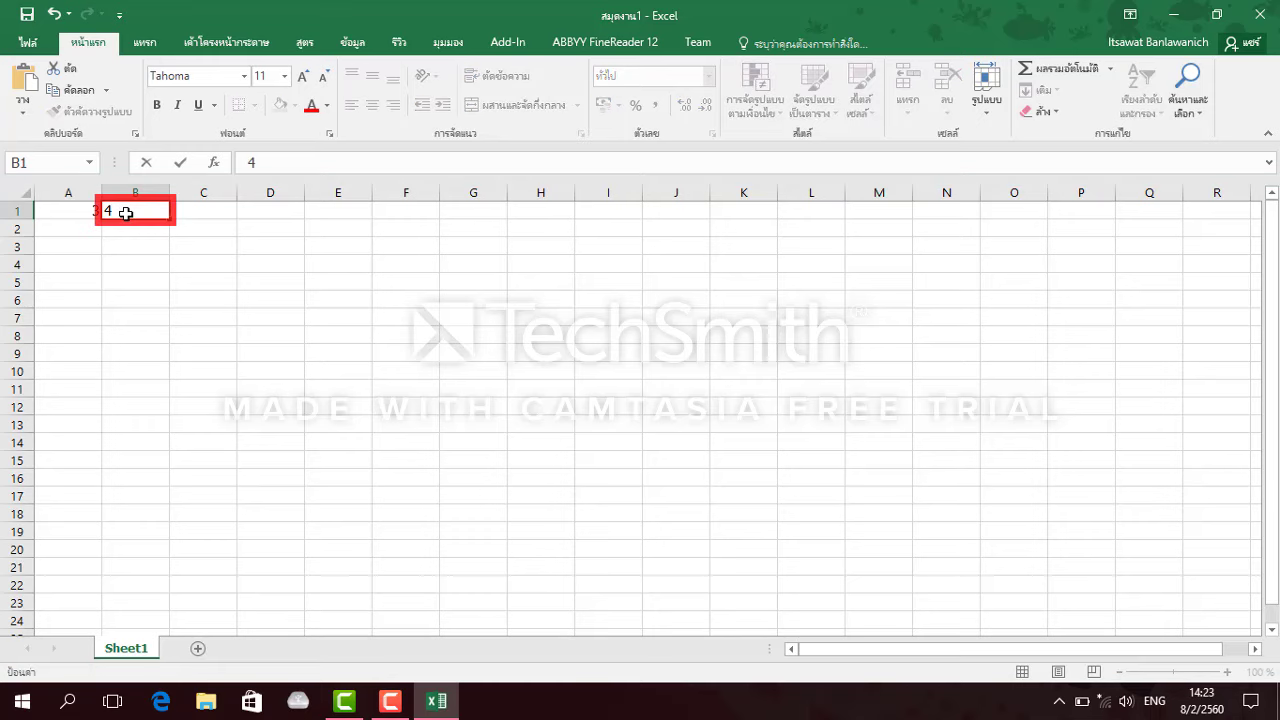
click(191, 211)
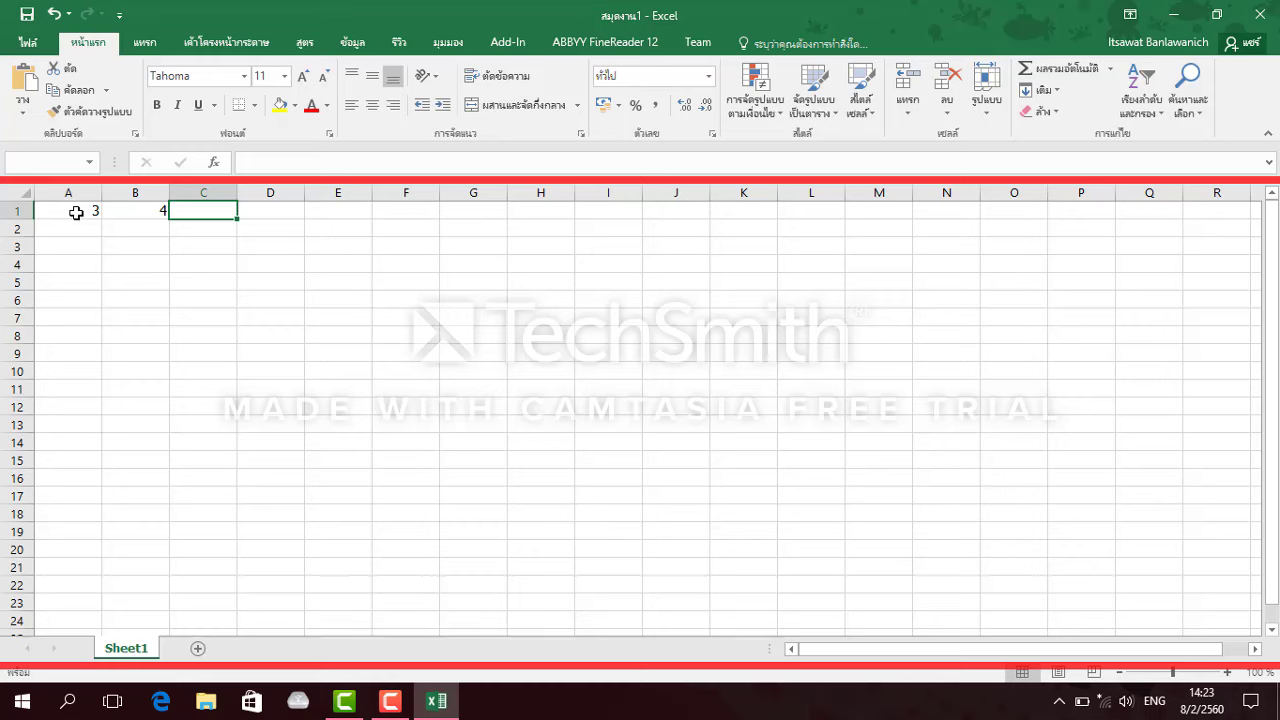
Add the values of A1 and B1 in cell C1 with the formula =A1+B1.
click(76, 212)
click(129, 212)
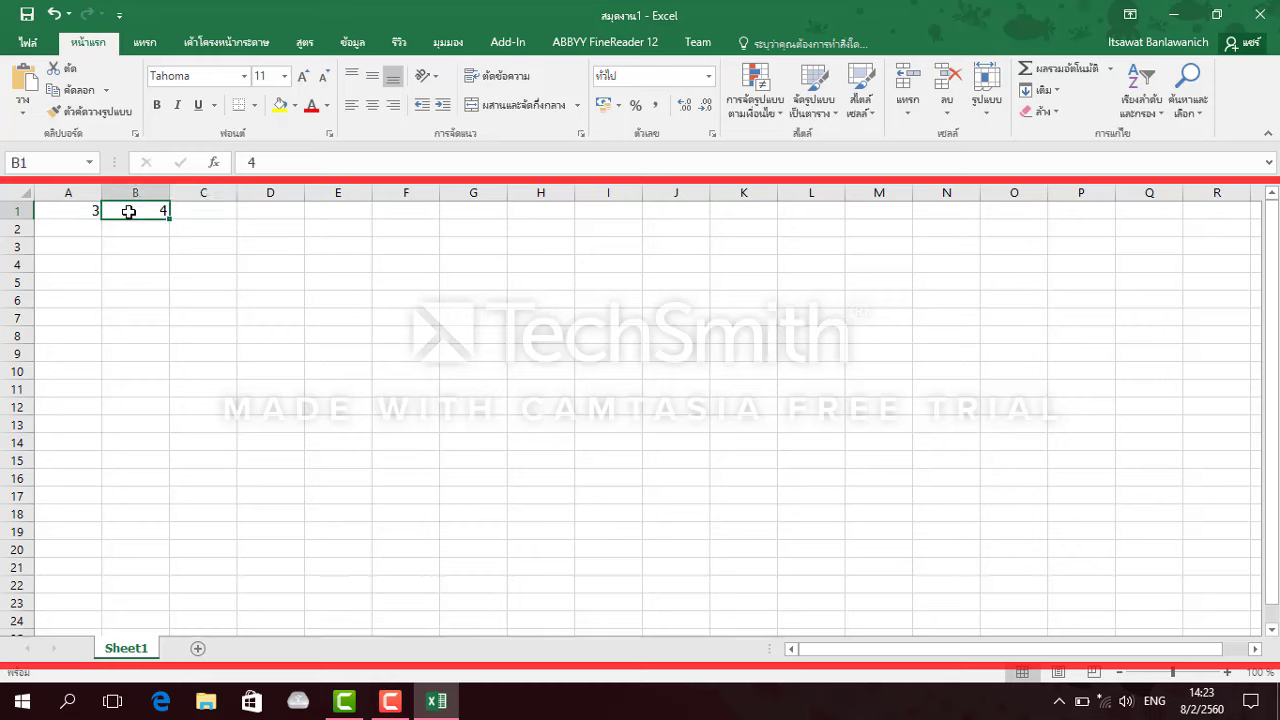
click(189, 211)
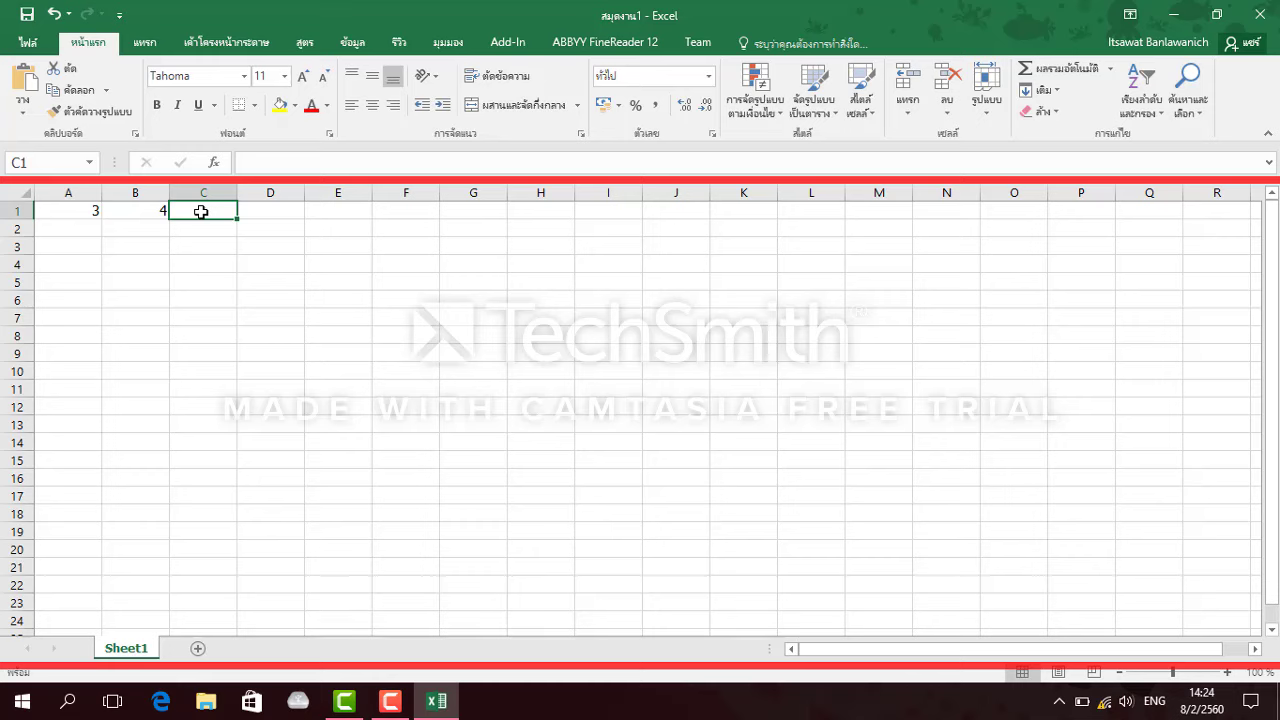
text(=)
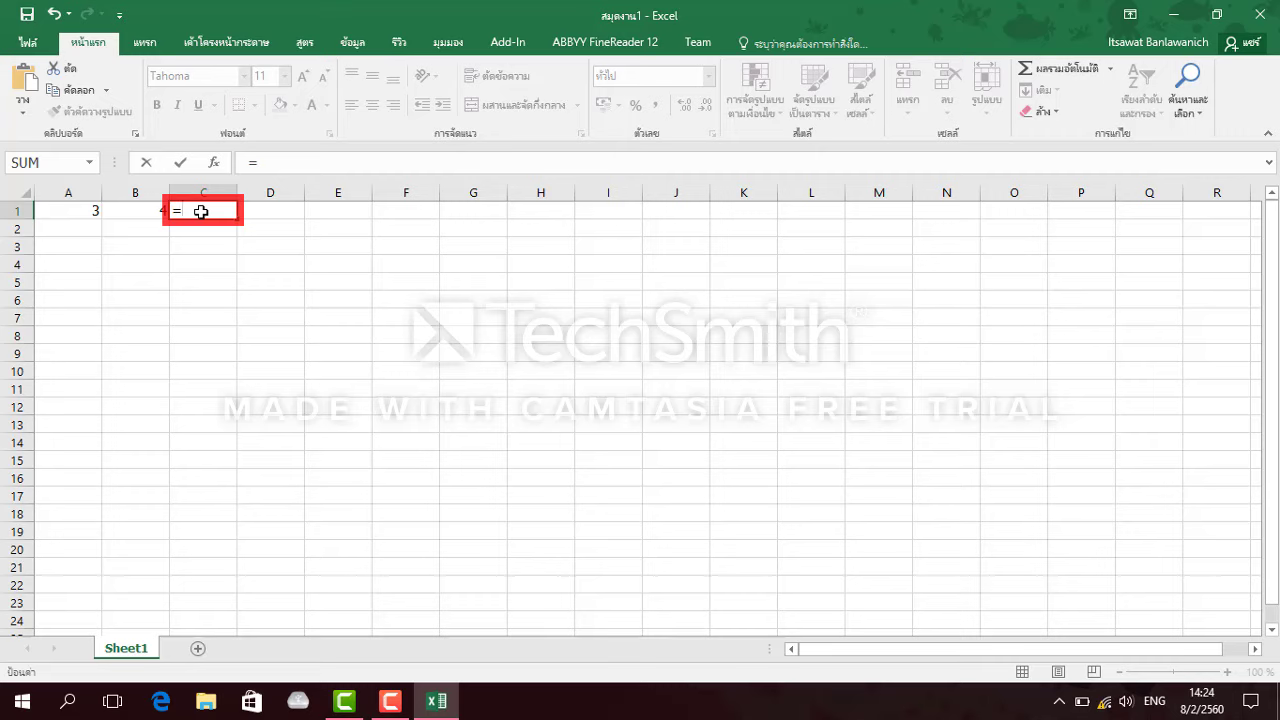
text(a)
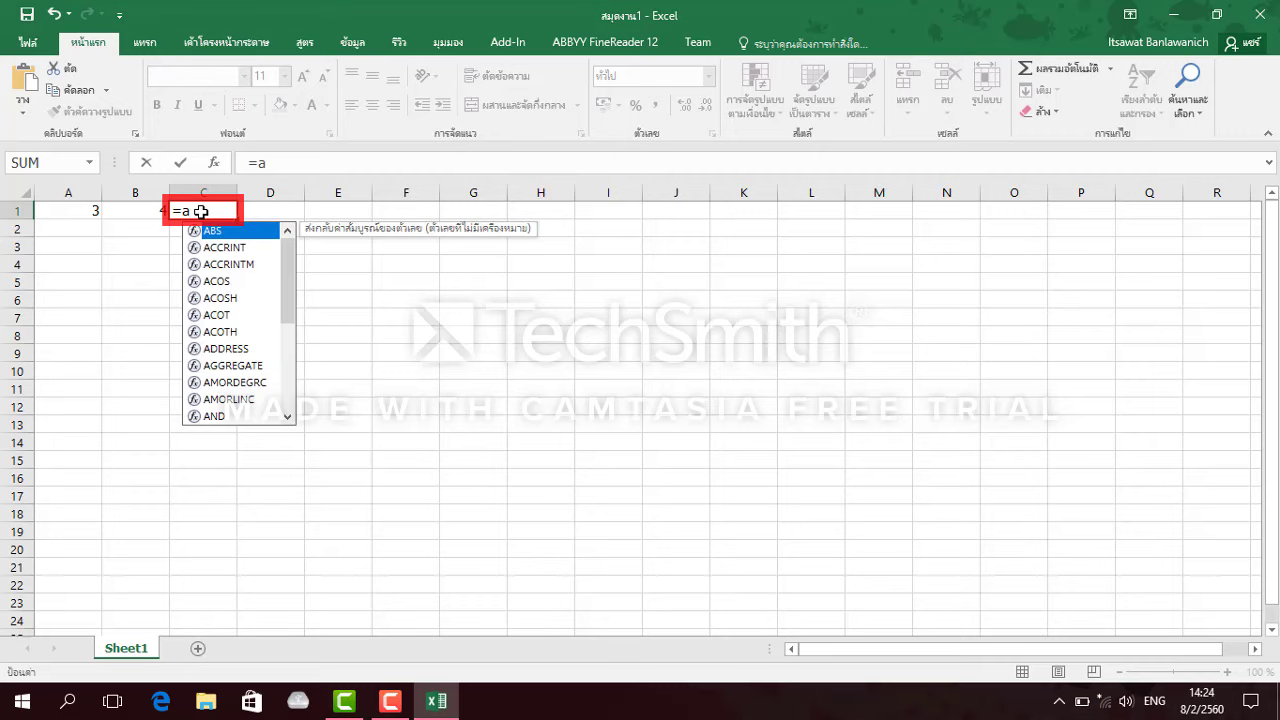
text(1+)
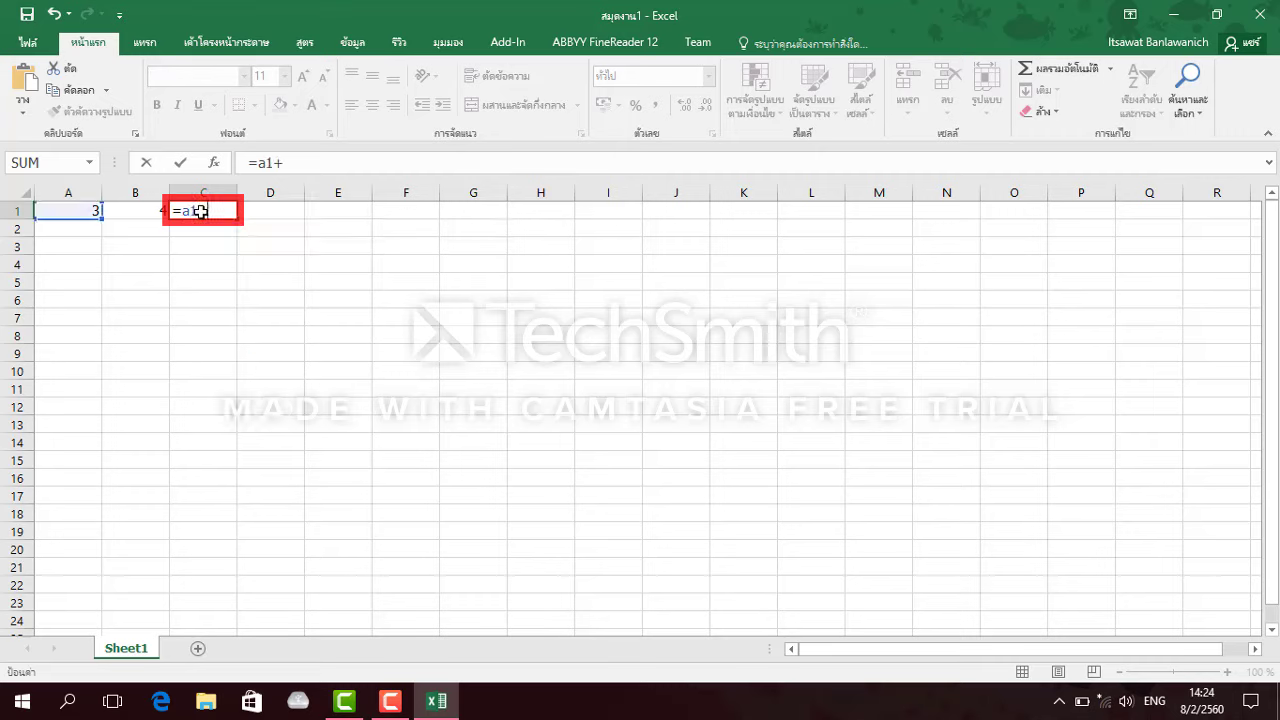
text(b1)
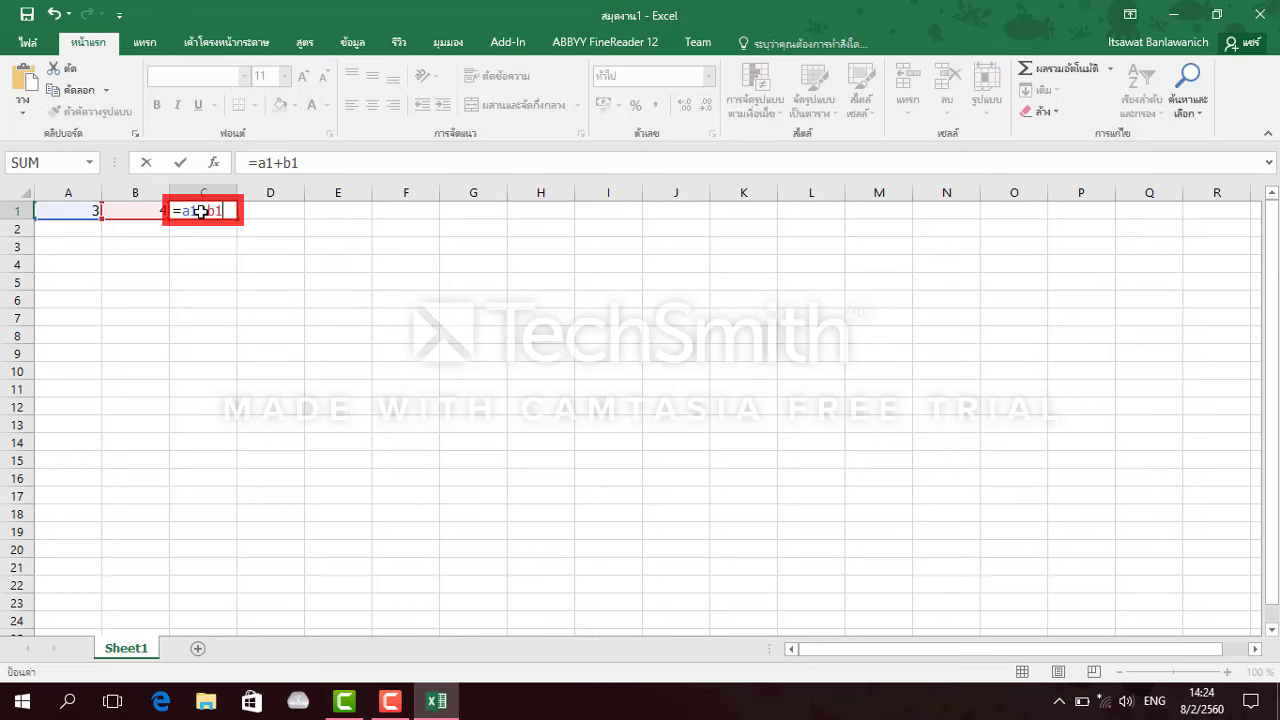
key(Return)
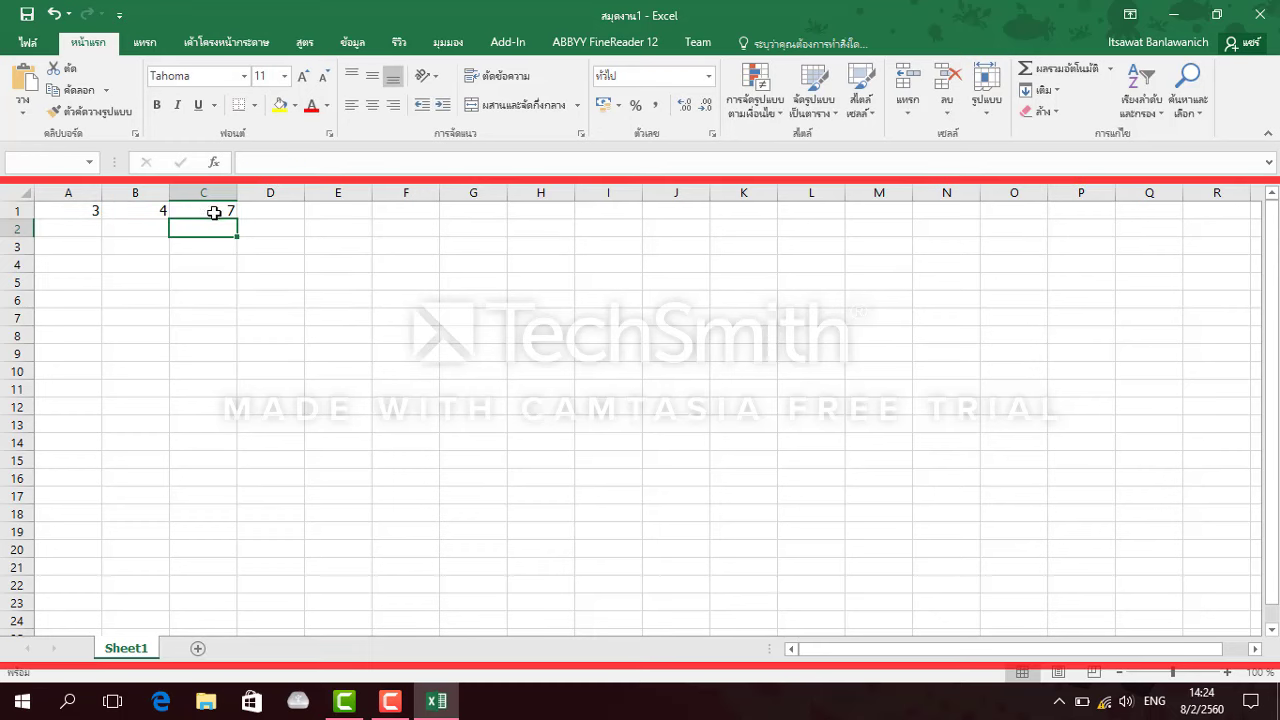
Clear the addition formula from cell C1.
click(221, 213)
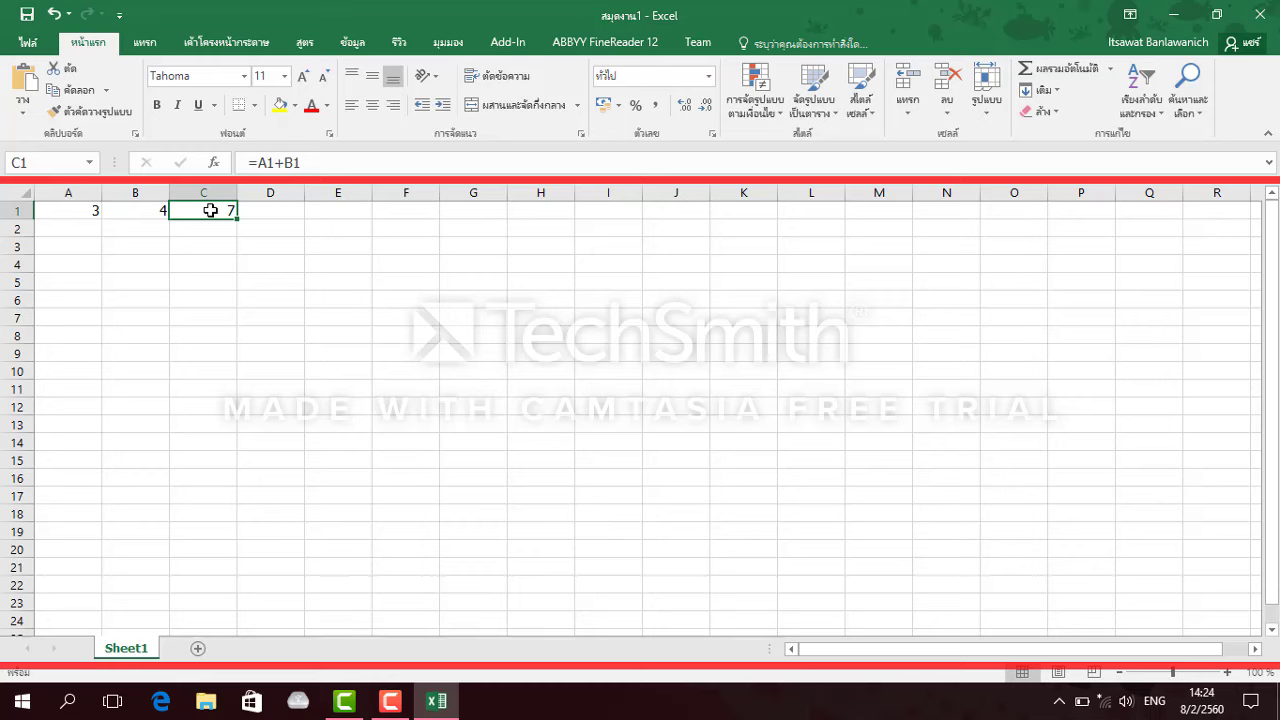
double_click(210, 210)
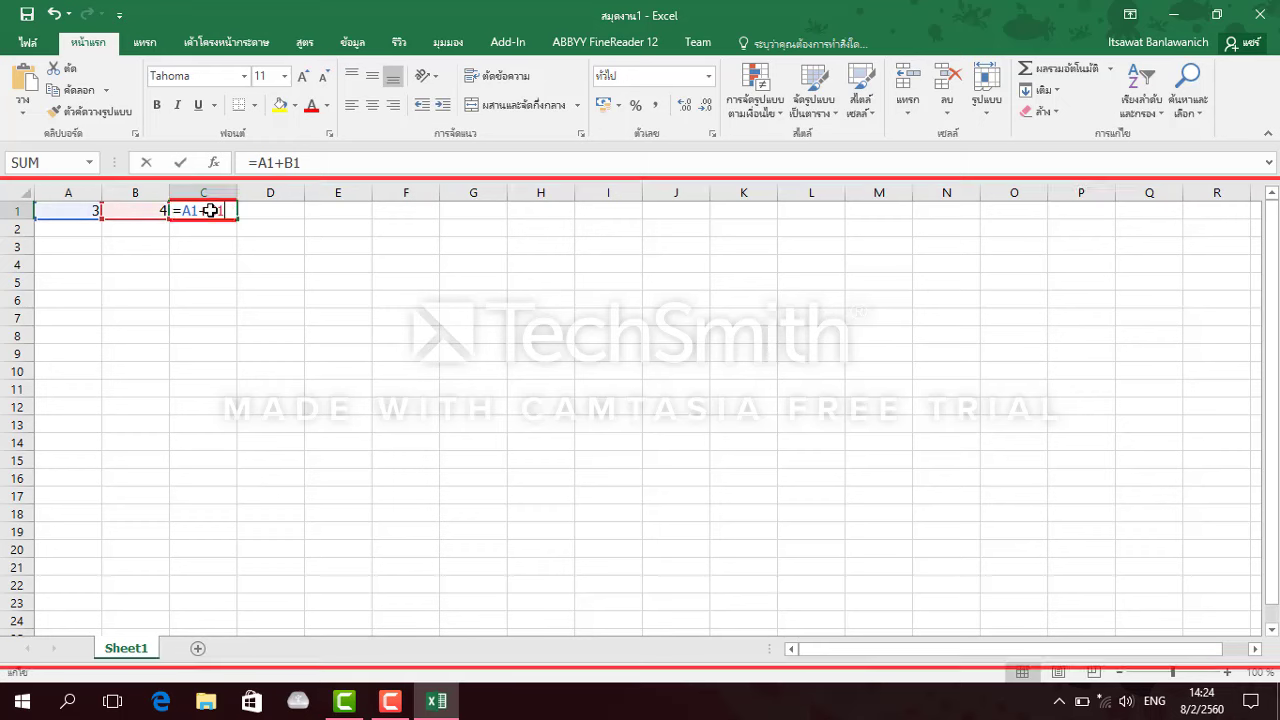
key(BackSpace)
key(Escape)
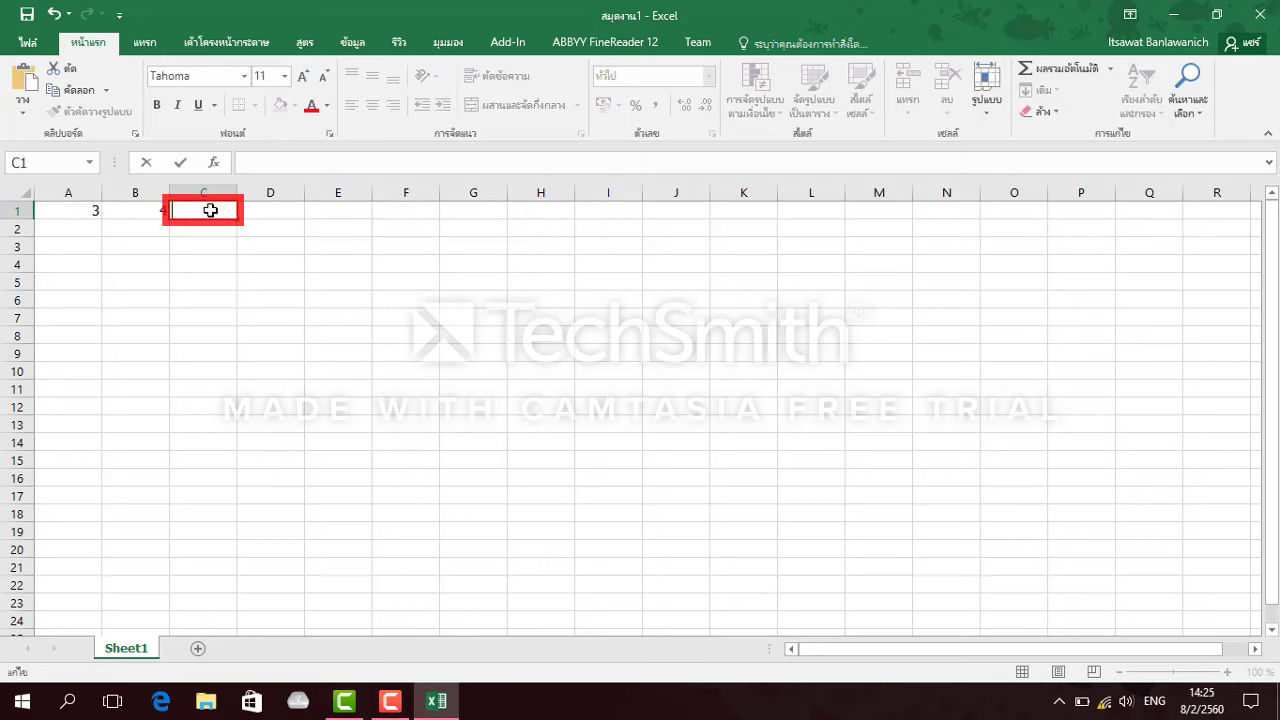
key(Return)
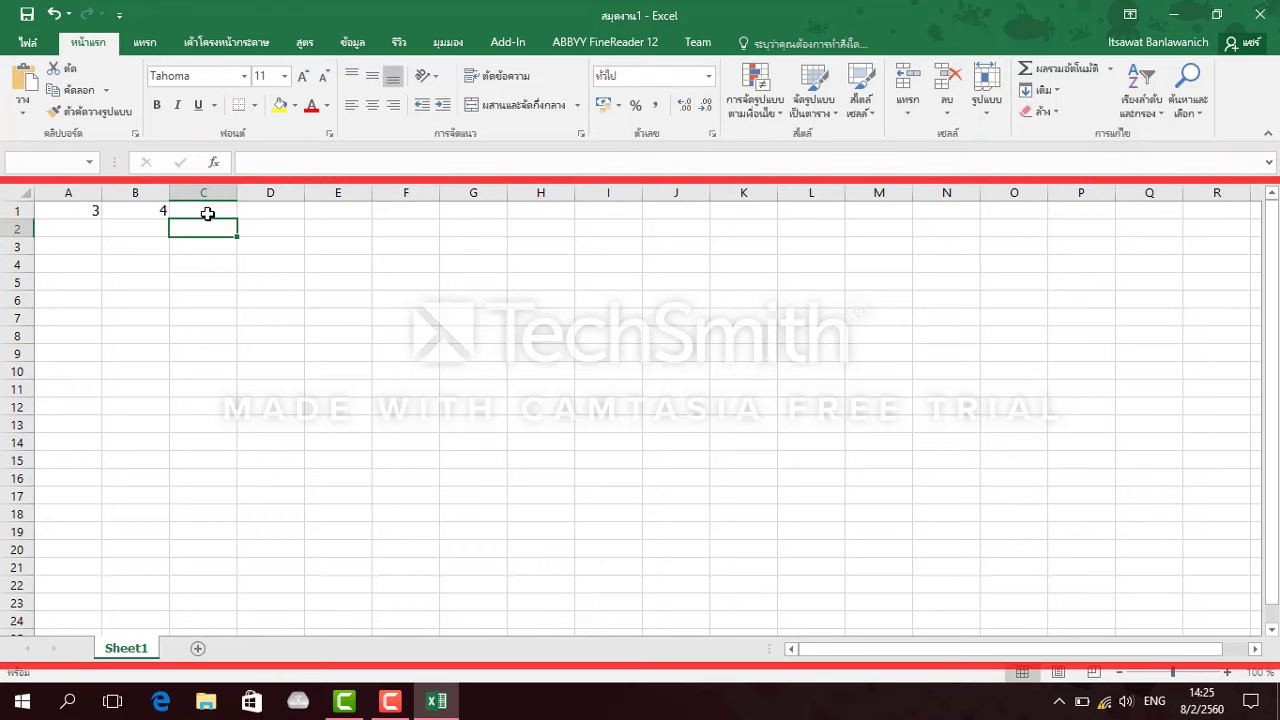
Total A1 and B1 in cell C1 with AutoSum, using the formula =SUM(A1:B1).
click(207, 213)
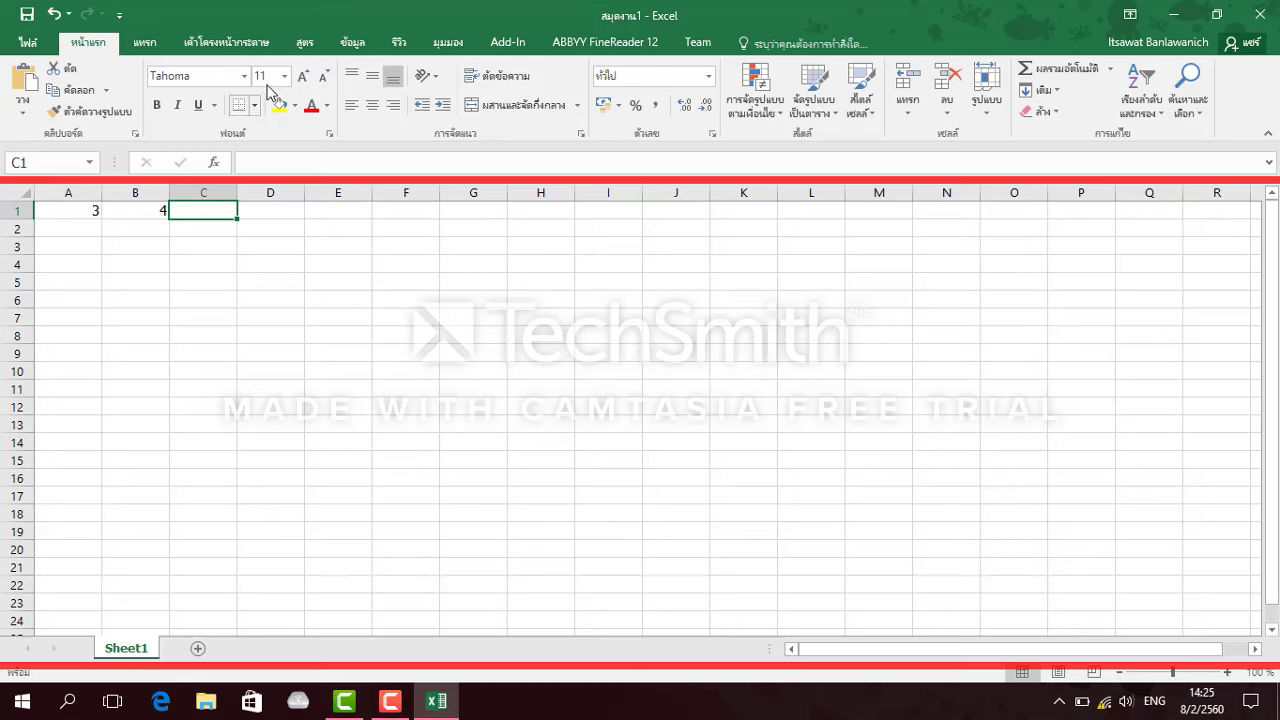
click(304, 44)
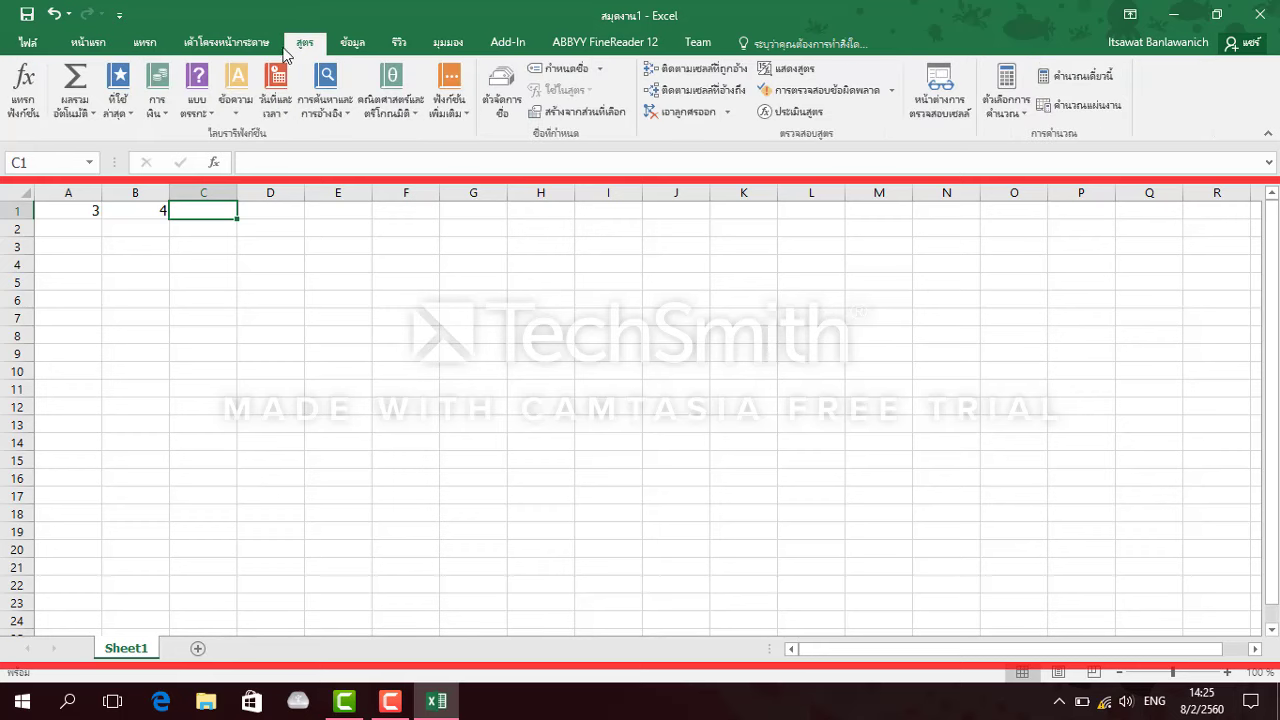
click(83, 100)
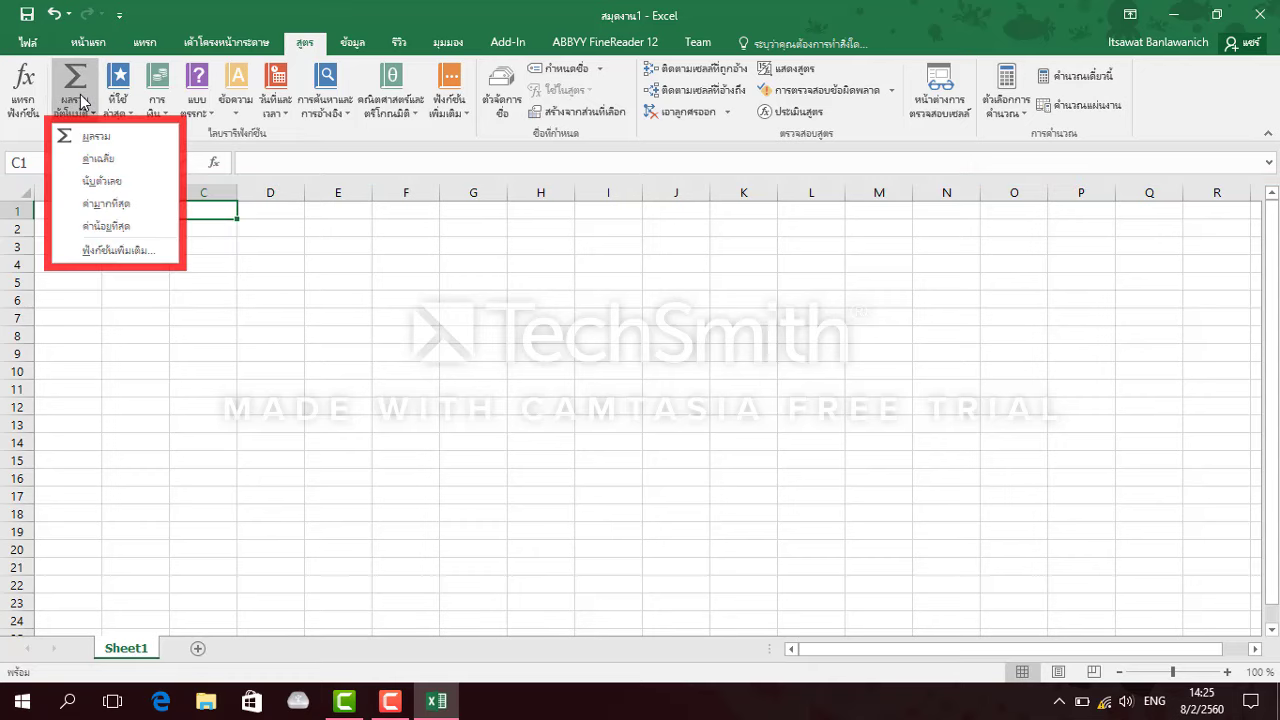
click(83, 100)
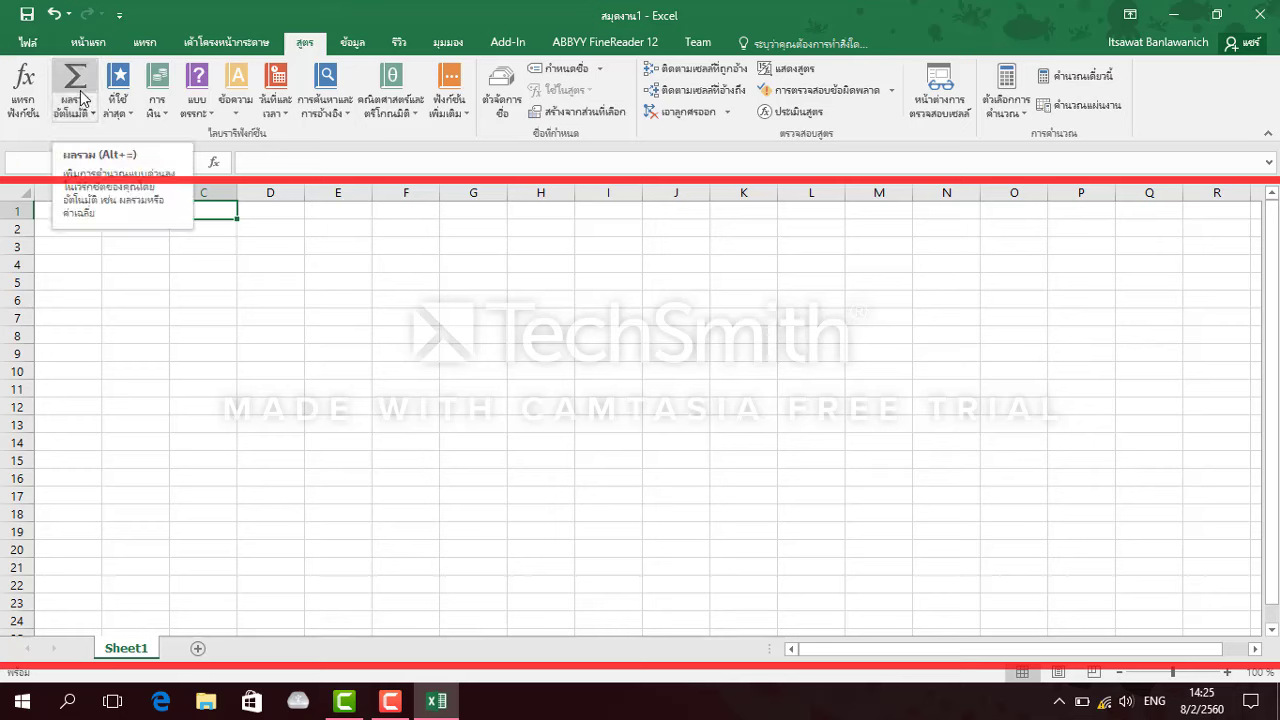
click(83, 100)
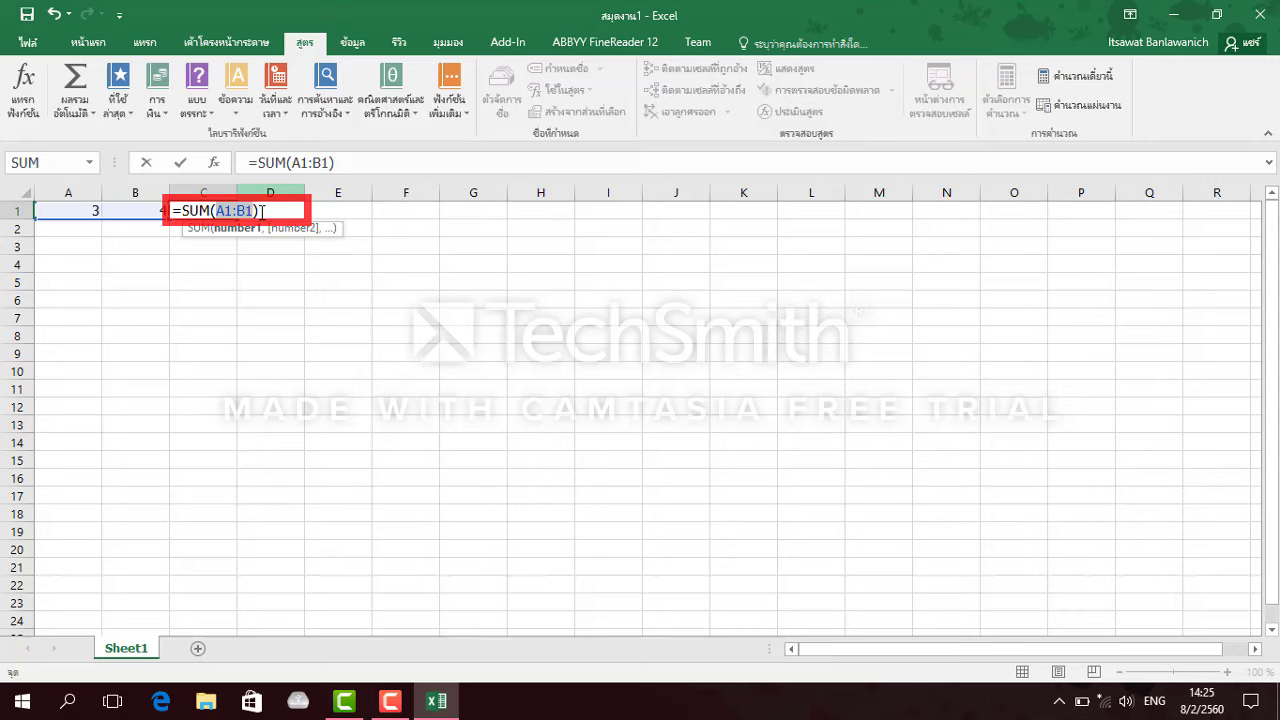
key(Return)
key(Up)
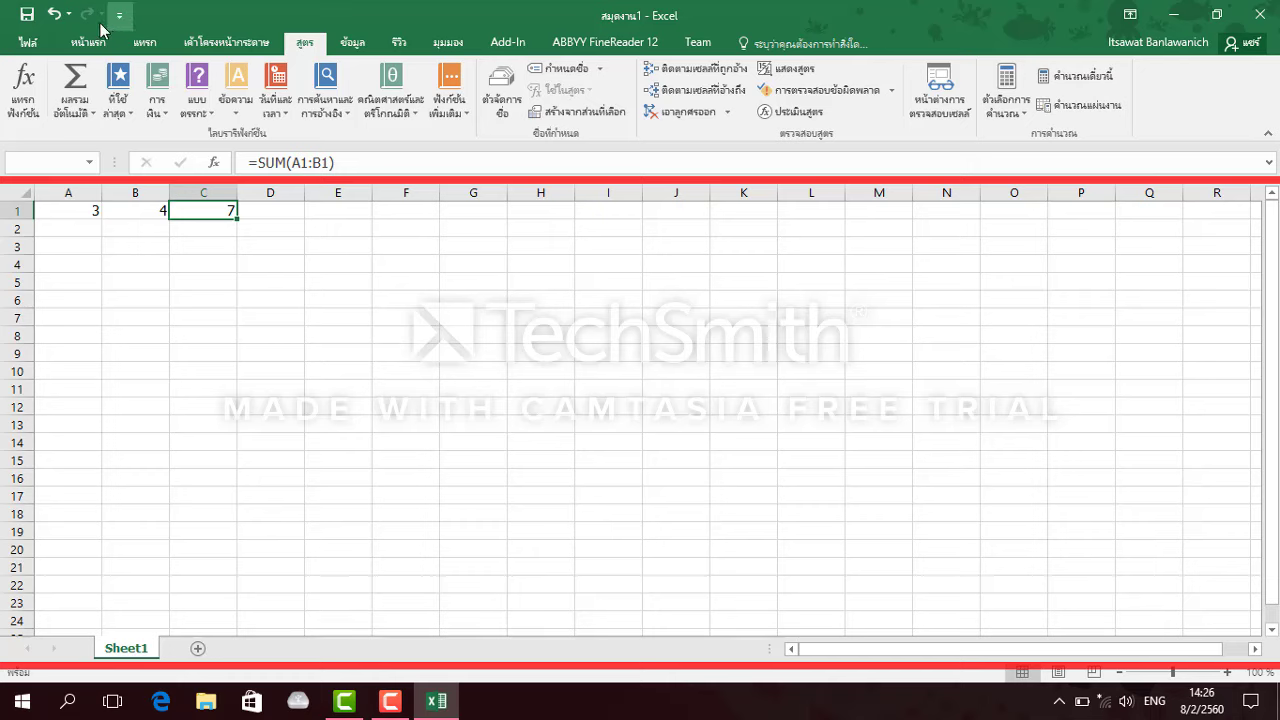
Start saving the new workbook on this PC and choose the Documents (เอกสาร) folder as its location.
click(23, 25)
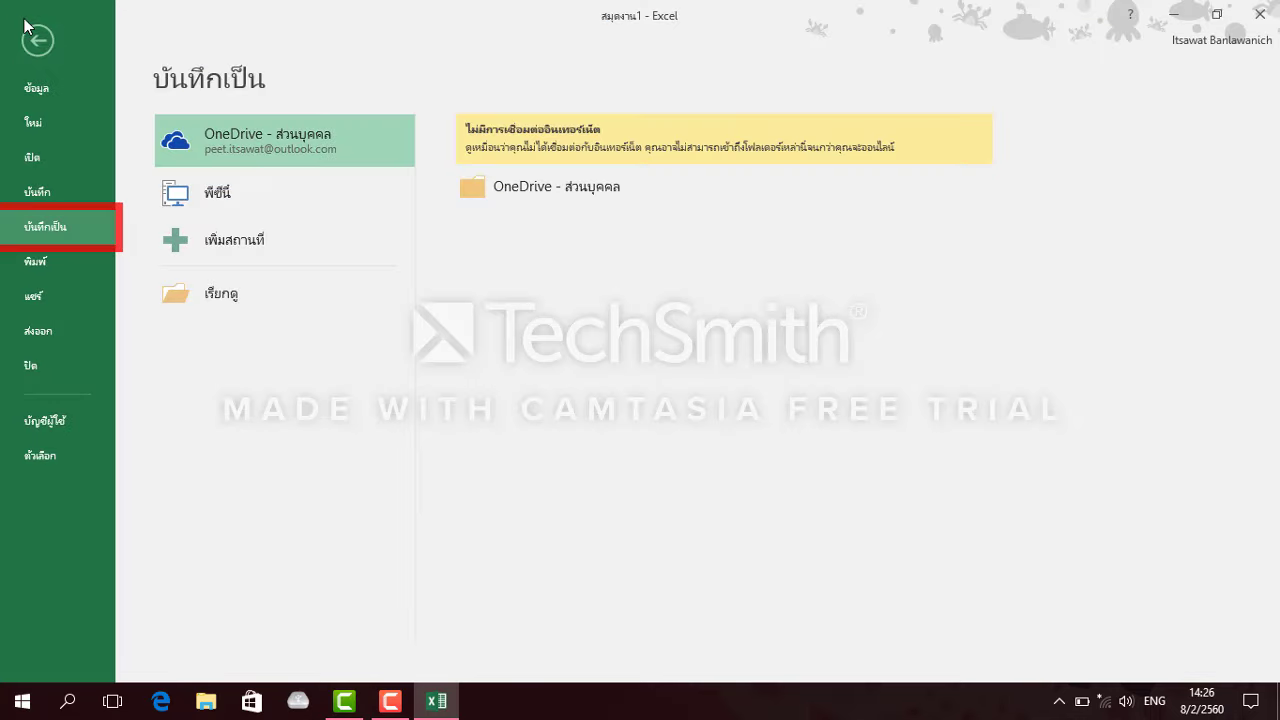
double_click(239, 200)
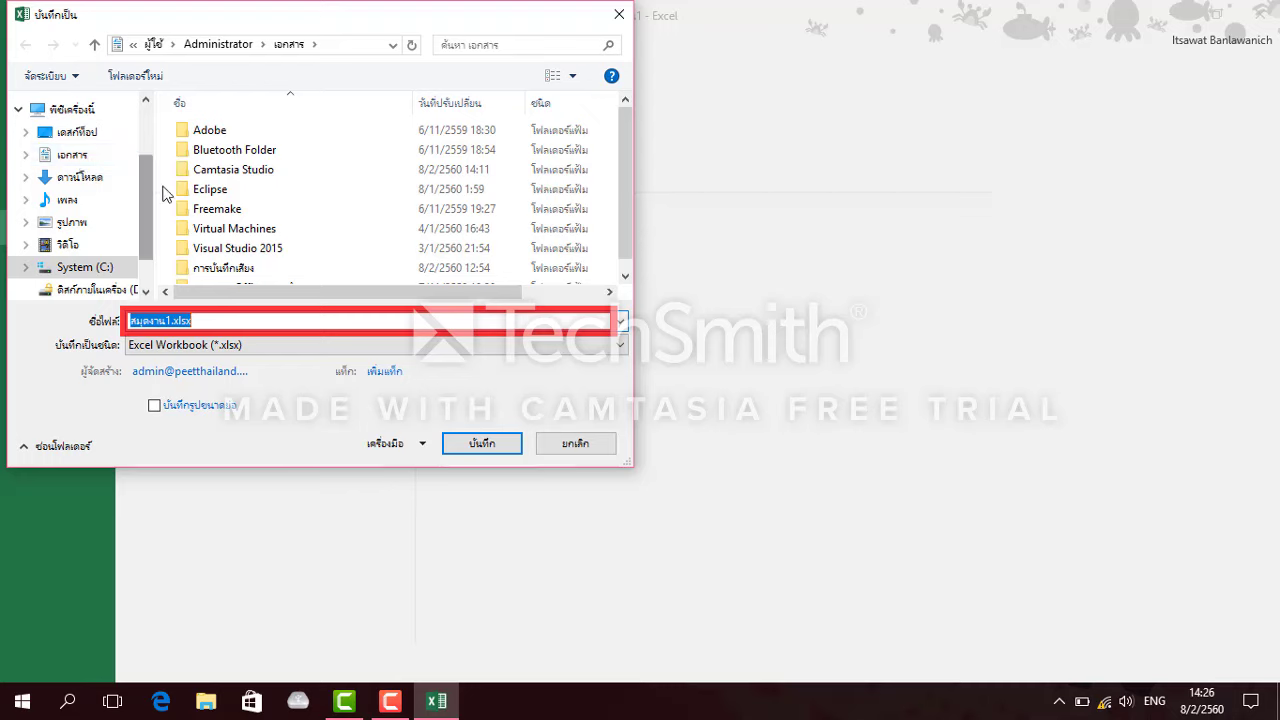
click(72, 157)
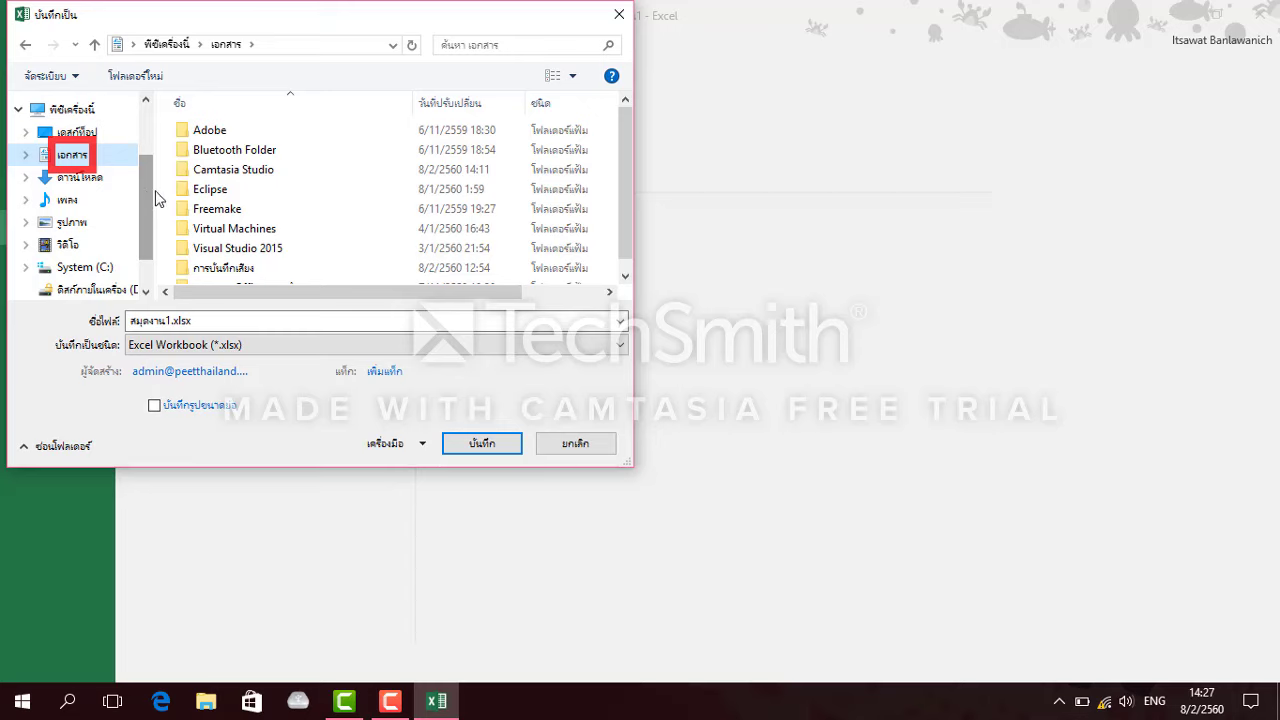
Name the workbook งาน1 and save it in the Excel Workbook (*.xlsx) format.
click(206, 318)
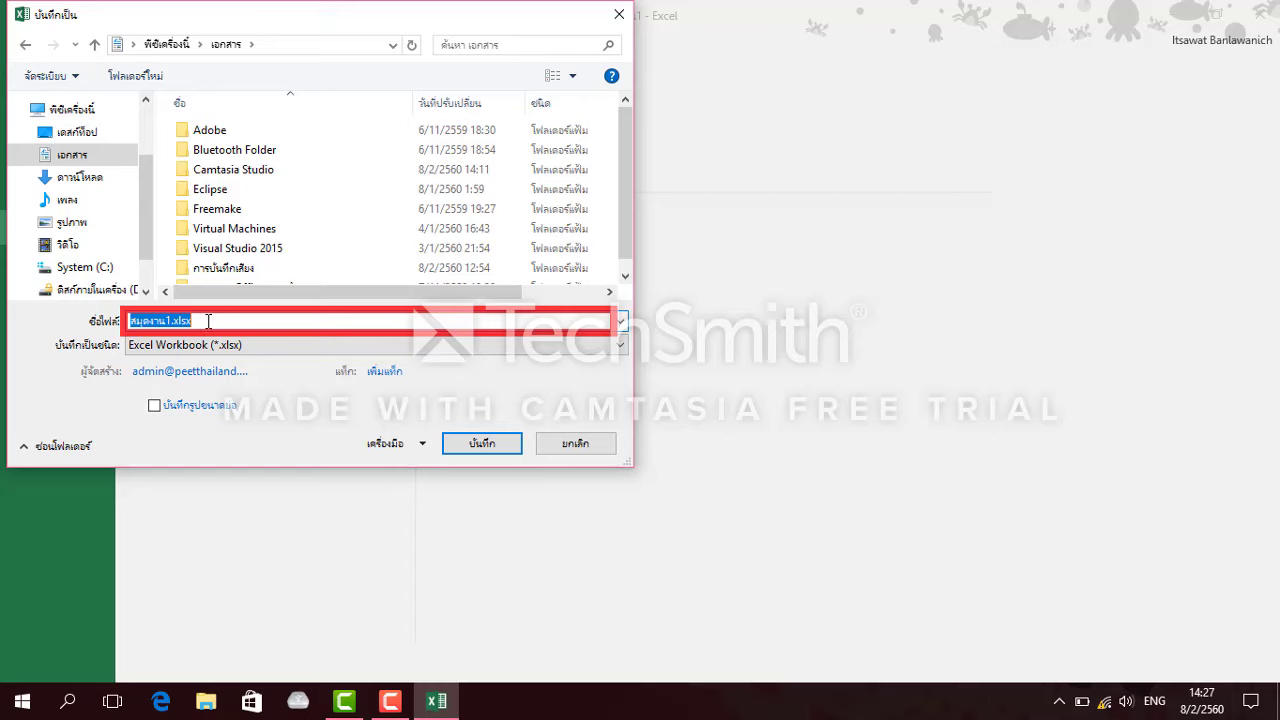
key(BackSpace)
text(kdo)
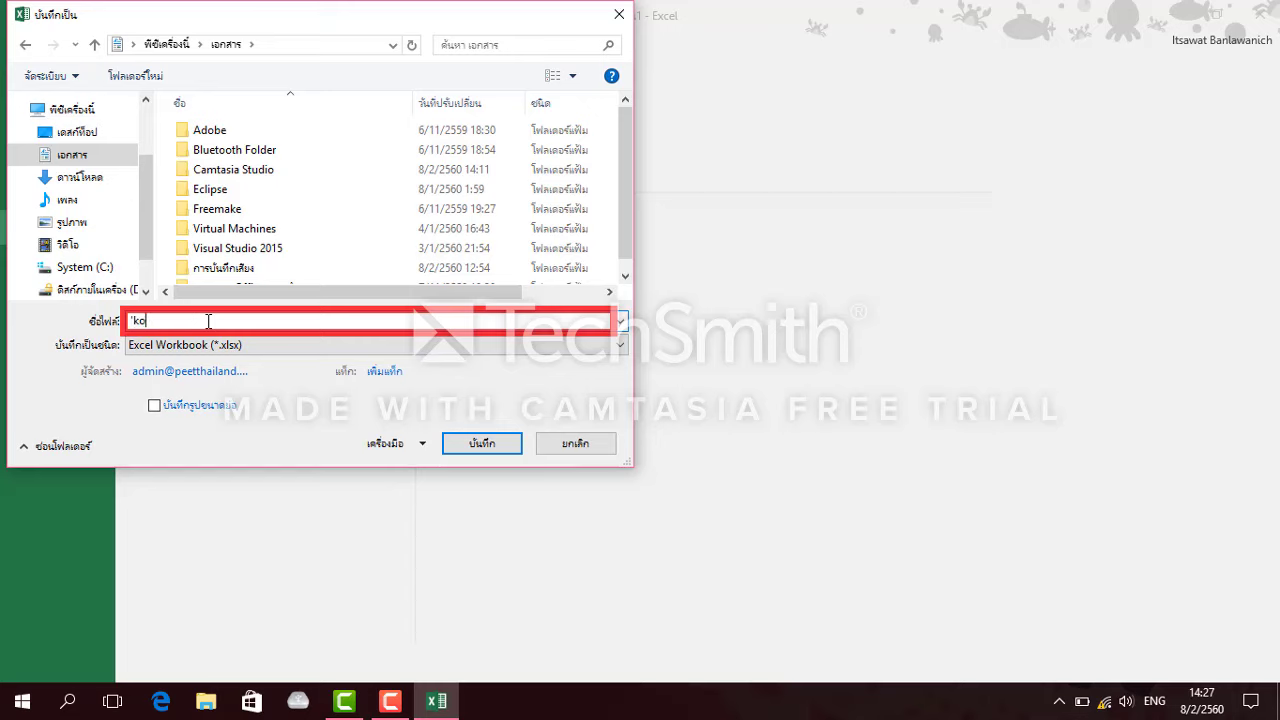
key(BackSpace)
key(BackSpace)
key(BackSpace)
key(grave)
text(งาน)
key(grave)
text(1)
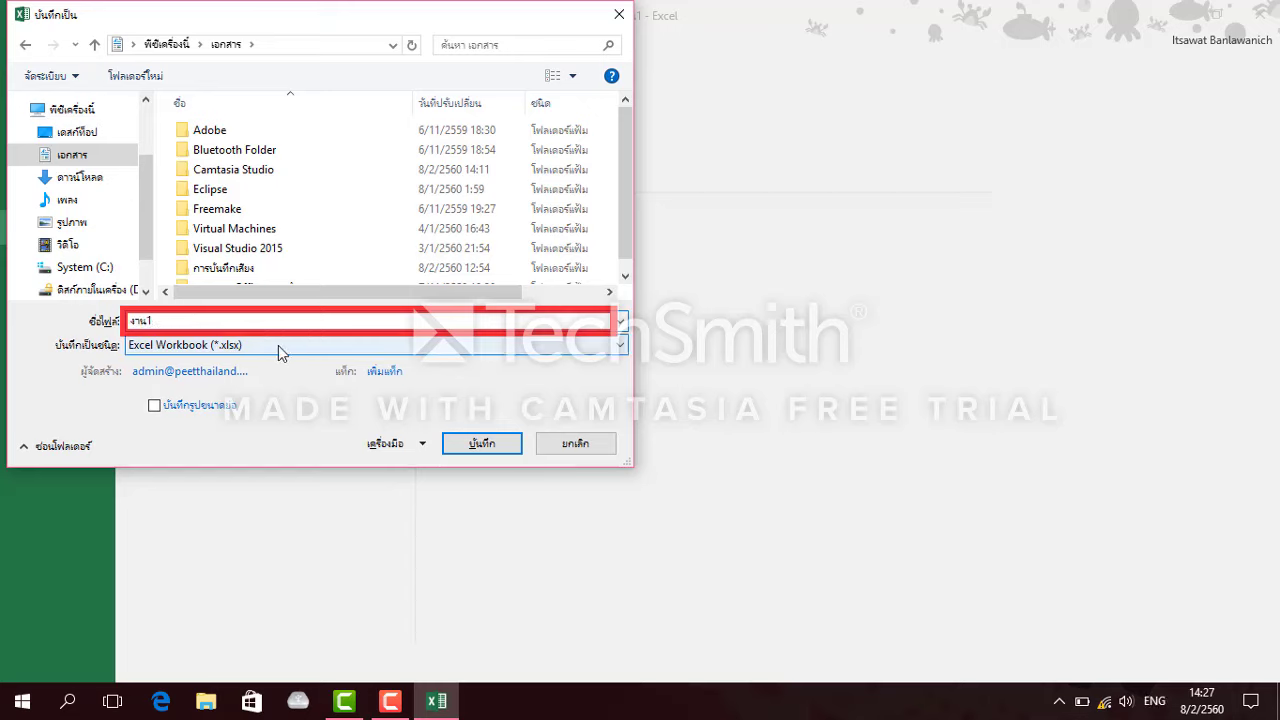
click(470, 443)
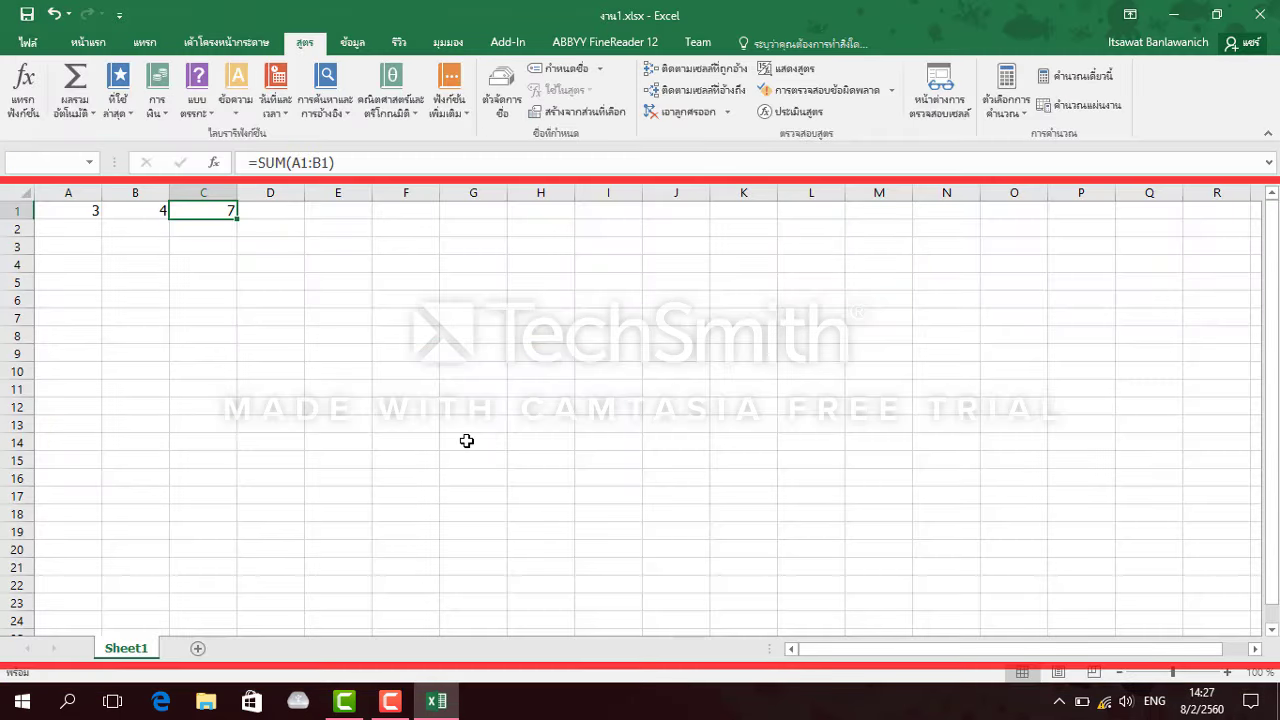